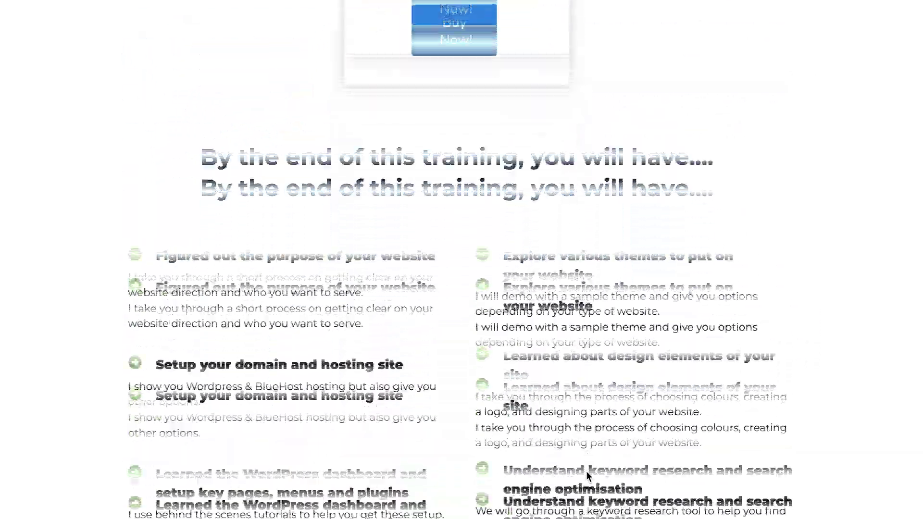
pyautogui.scroll(-20, 587, 476)
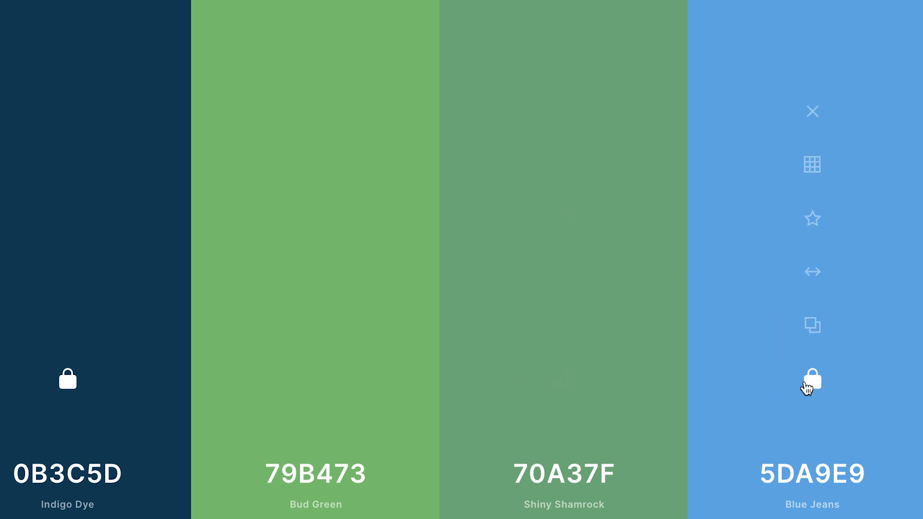
# Step: Regenerate the unlocked middle colours twice, then lock Eggshell to fix the four-colour palette
pyautogui.press('space')
pyautogui.press('space')
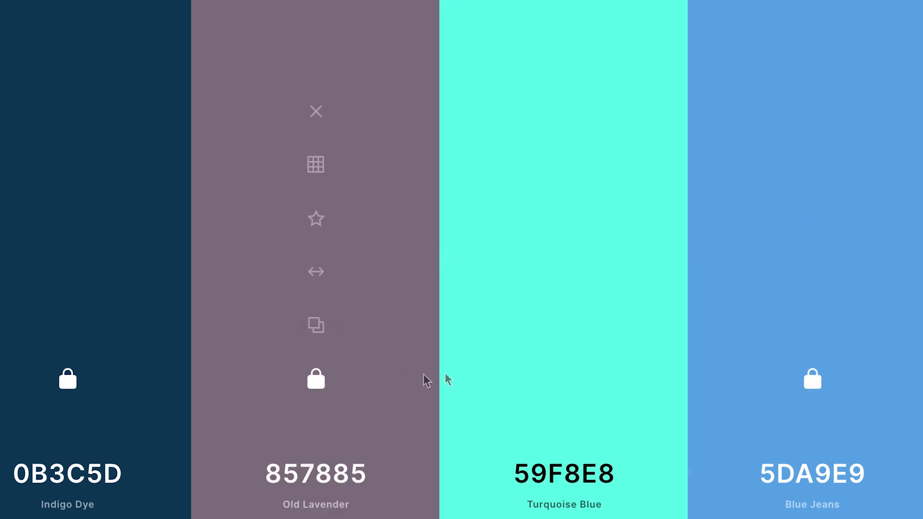
pyautogui.press('space')
pyautogui.click(565, 382)
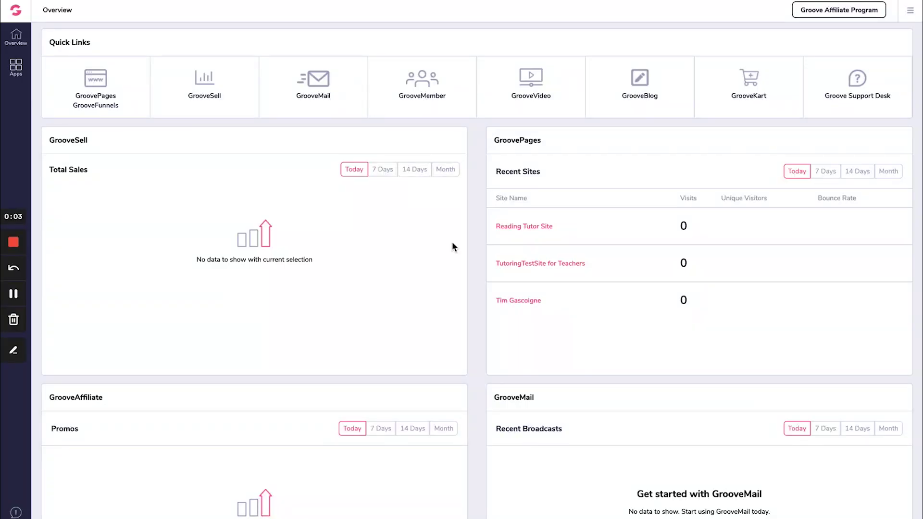
# Step: Go to GroovePages from the dashboard and start a new site
pyautogui.click(95, 98)
pyautogui.click(96, 99)
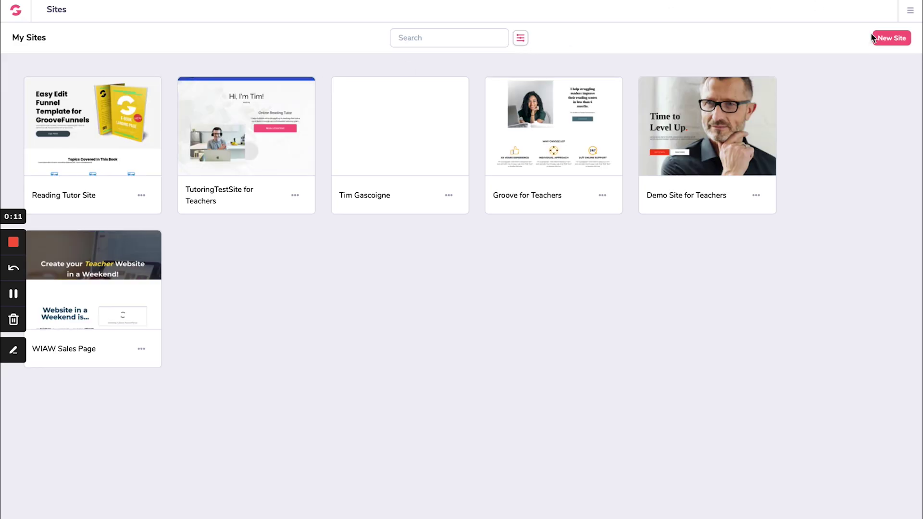
pyautogui.click(873, 39)
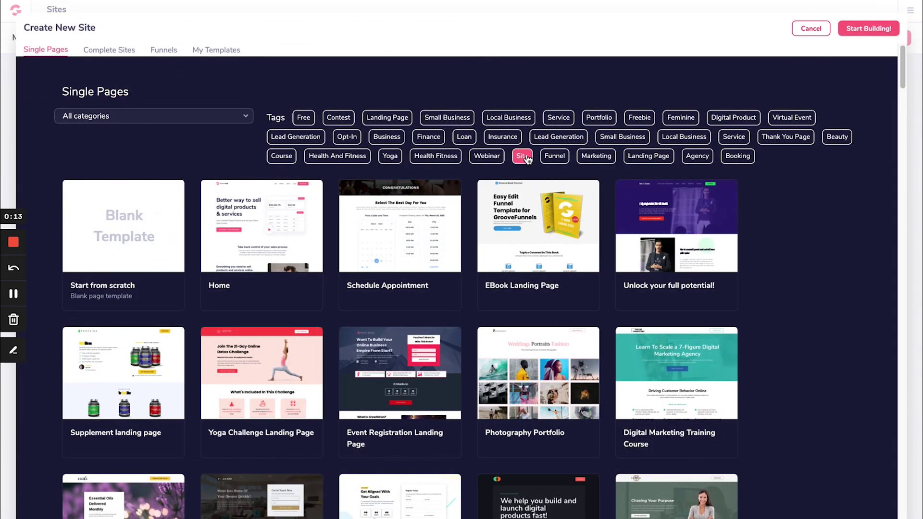
# Step: Choose the Blank Template, name the site 'Demo for Teachers' and start building
pyautogui.scroll(-8, 527, 158)
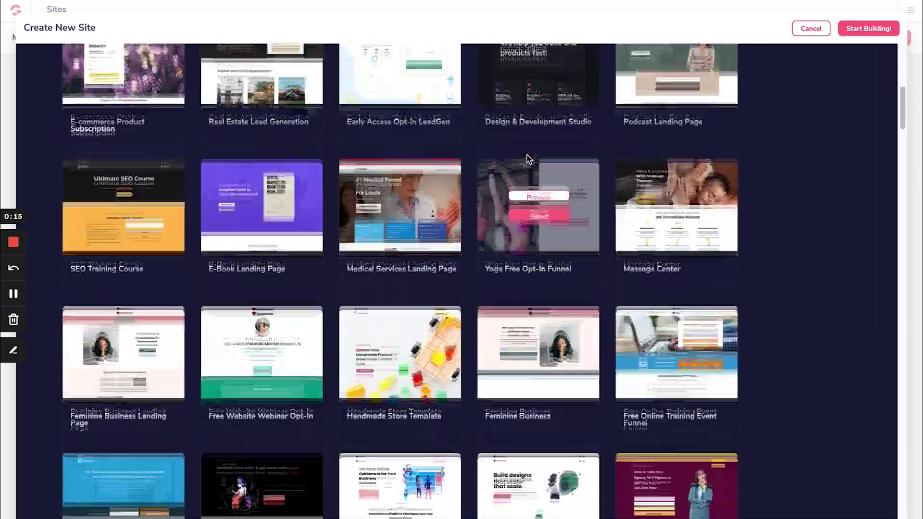
pyautogui.scroll(8, 528, 158)
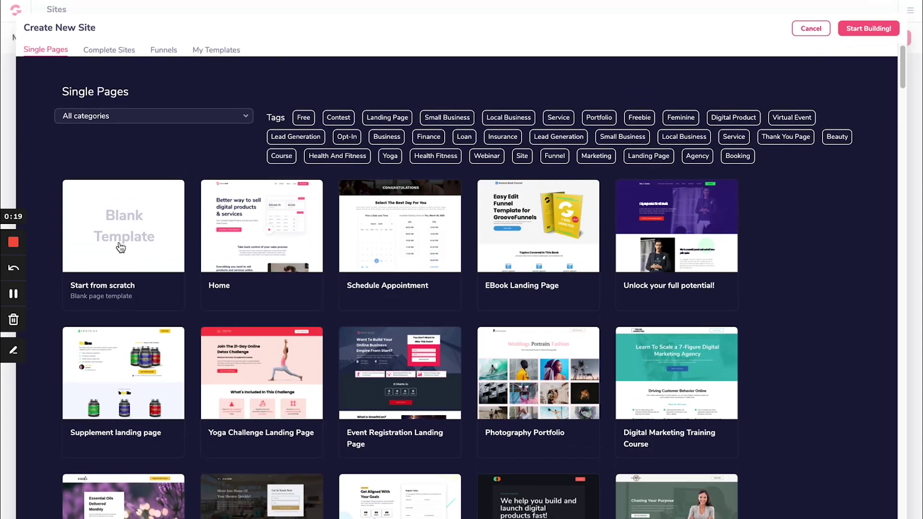
pyautogui.click(125, 232)
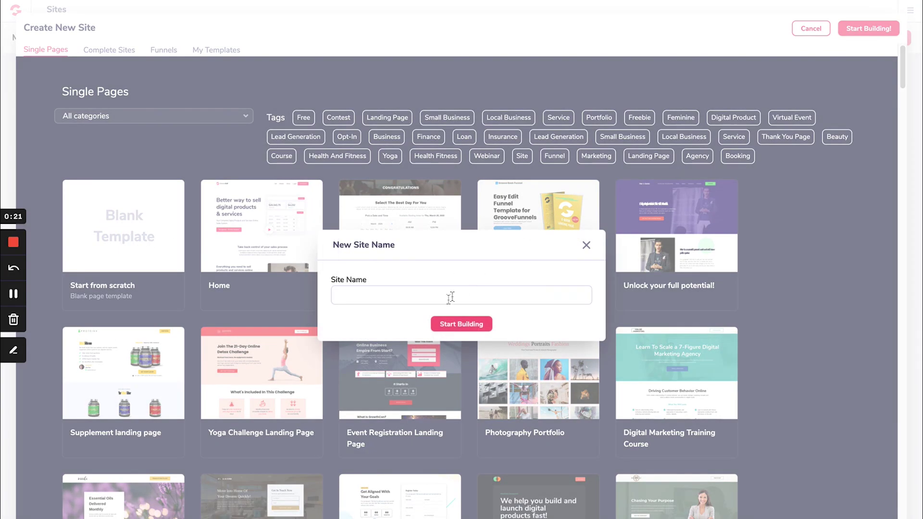
pyautogui.click(447, 299)
pyautogui.write('Demo for Teachers')
pyautogui.click(466, 328)
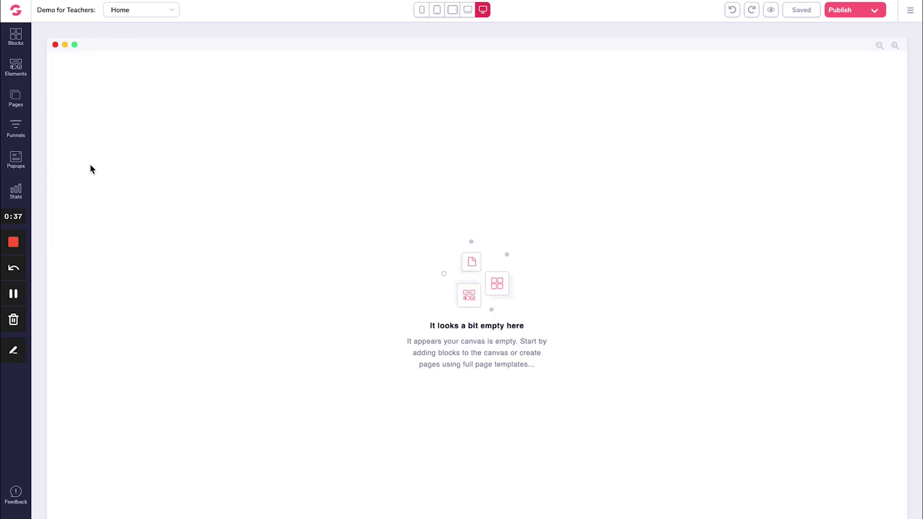
# Step: Look through the site's Pages list and the Elements panel
pyautogui.click(16, 98)
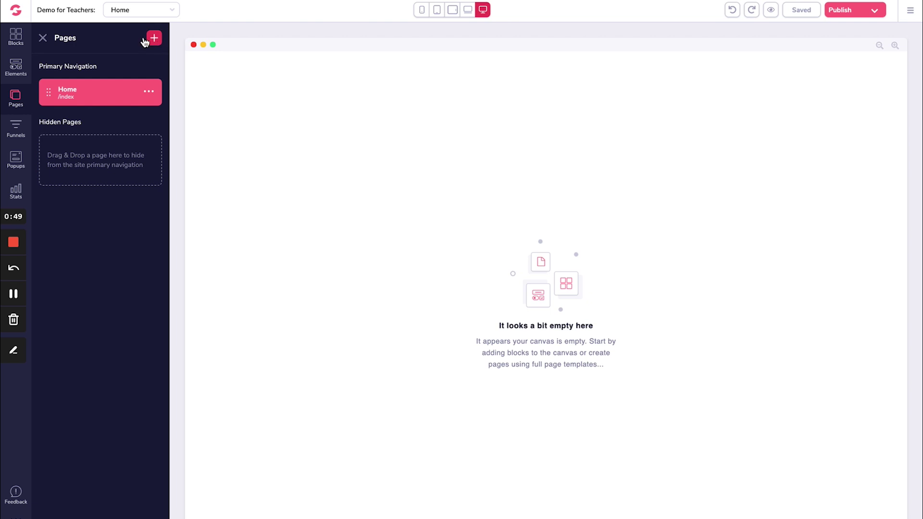
pyautogui.click(17, 71)
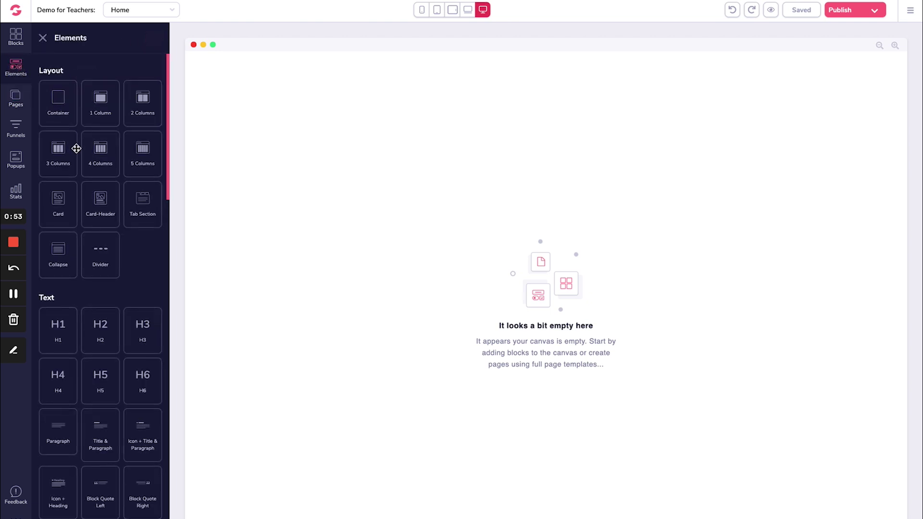
pyautogui.scroll(-10, 76, 148)
pyautogui.scroll(10, 77, 148)
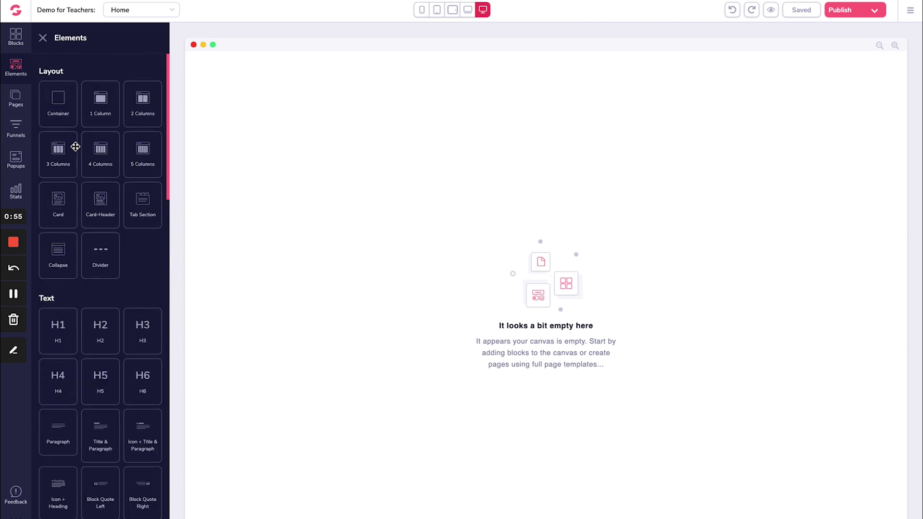
# Step: In Blocks, toggle Wireframes then back to Designed blocks and expand Headers / Nav Bars
pyautogui.click(18, 37)
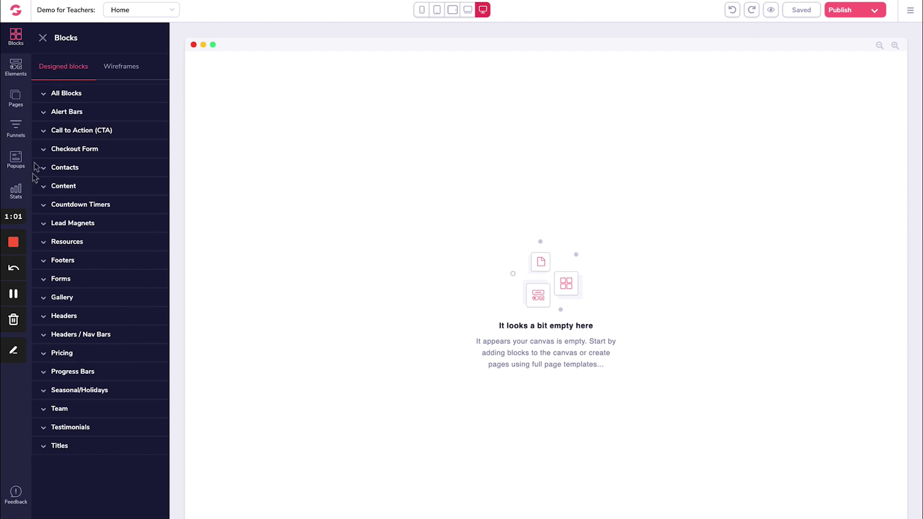
pyautogui.click(126, 72)
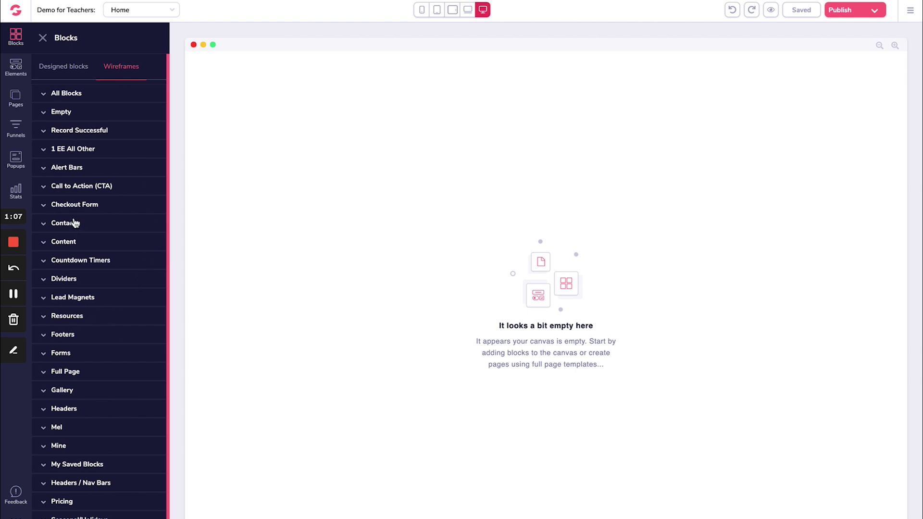
pyautogui.click(69, 76)
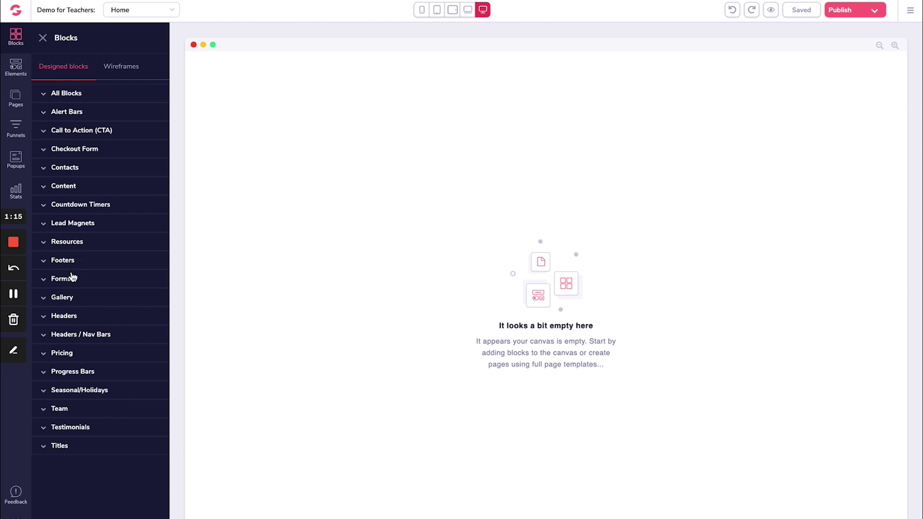
pyautogui.click(69, 336)
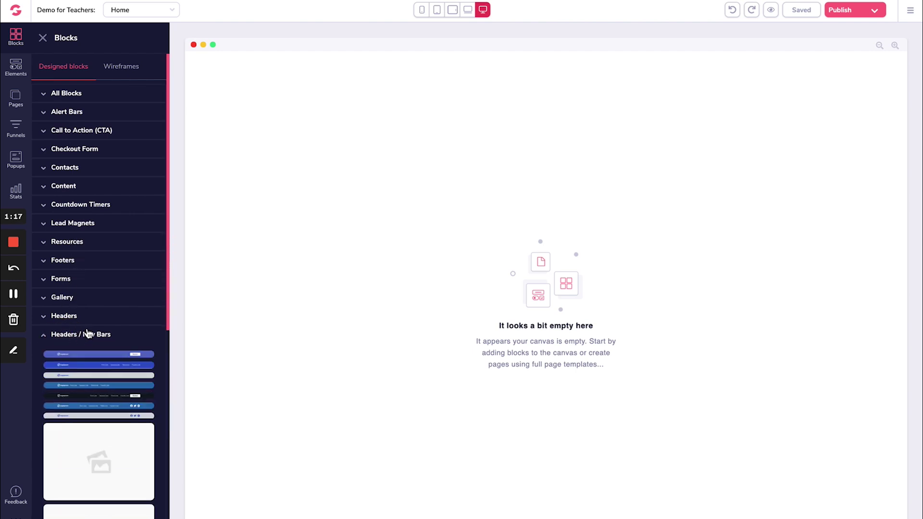
# Step: Add the first logo navigation bar to the page top, then browse the Headers block thumbnails
pyautogui.moveTo(86, 355); pyautogui.dragTo(416, 88)
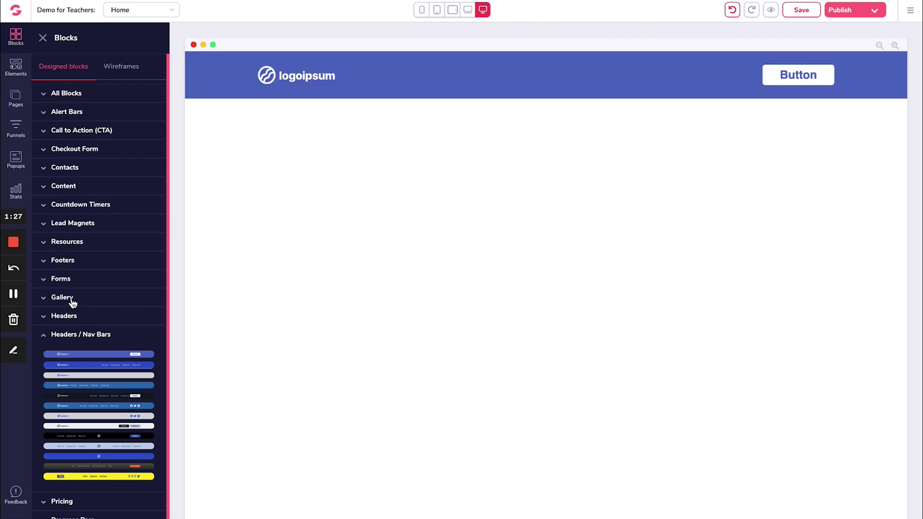
pyautogui.scroll(-1, 73, 322)
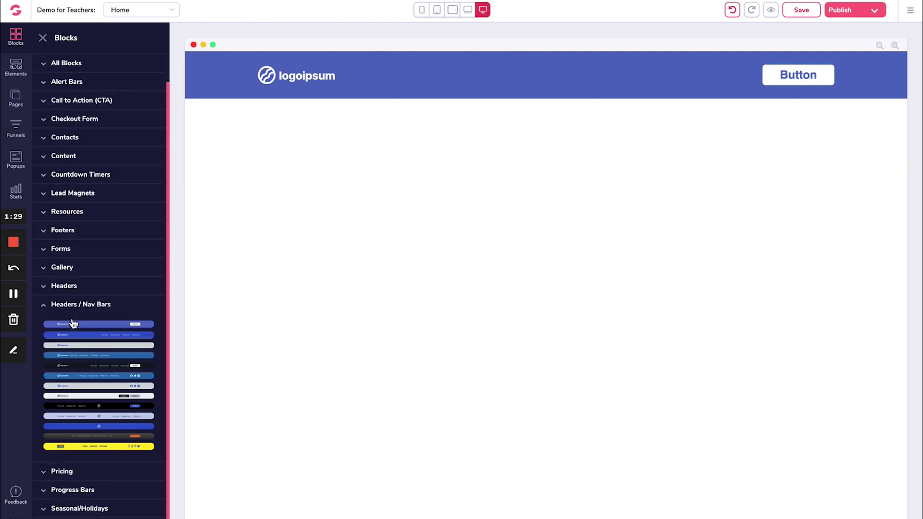
pyautogui.click(66, 288)
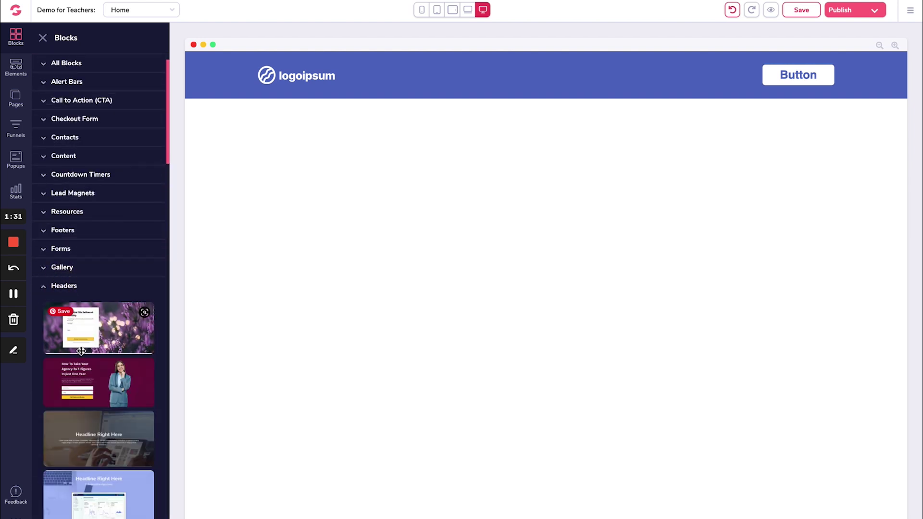
pyautogui.scroll(-8, 82, 356)
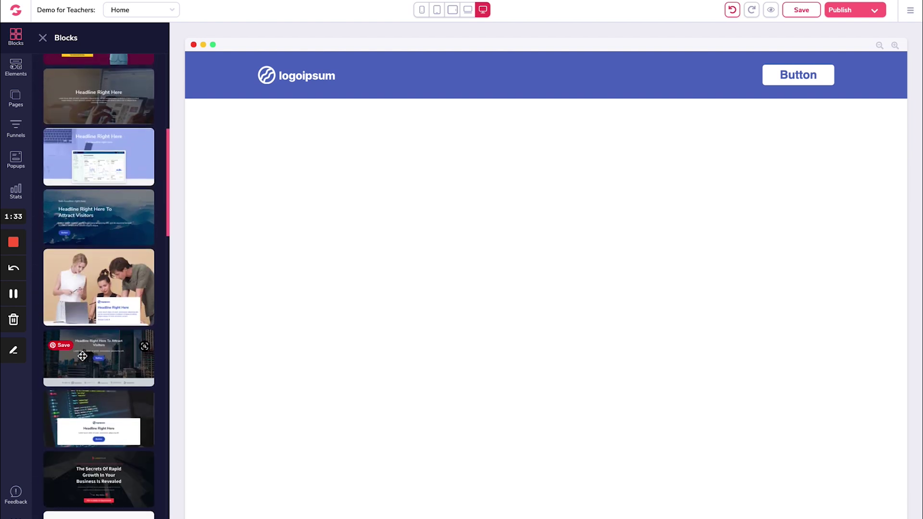
pyautogui.scroll(-6, 82, 356)
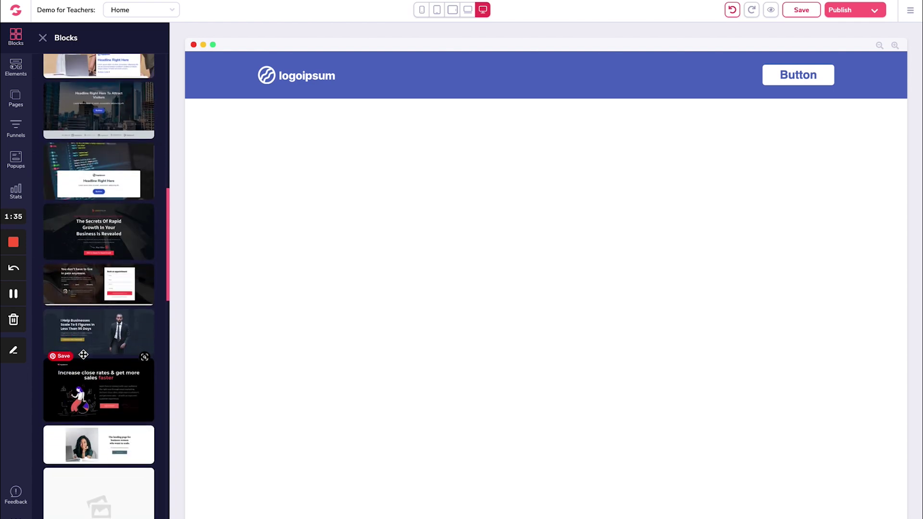
pyautogui.scroll(-6, 83, 355)
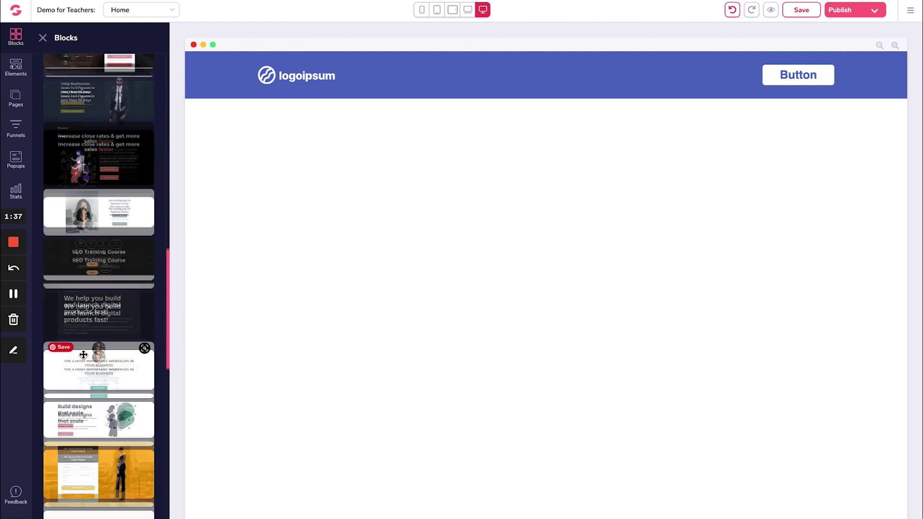
pyautogui.scroll(-8, 83, 354)
# Step: Place the teal offer block below the header and retitle its headline 'Hi, I'm Tim!'
pyautogui.moveTo(83, 355); pyautogui.dragTo(407, 209)
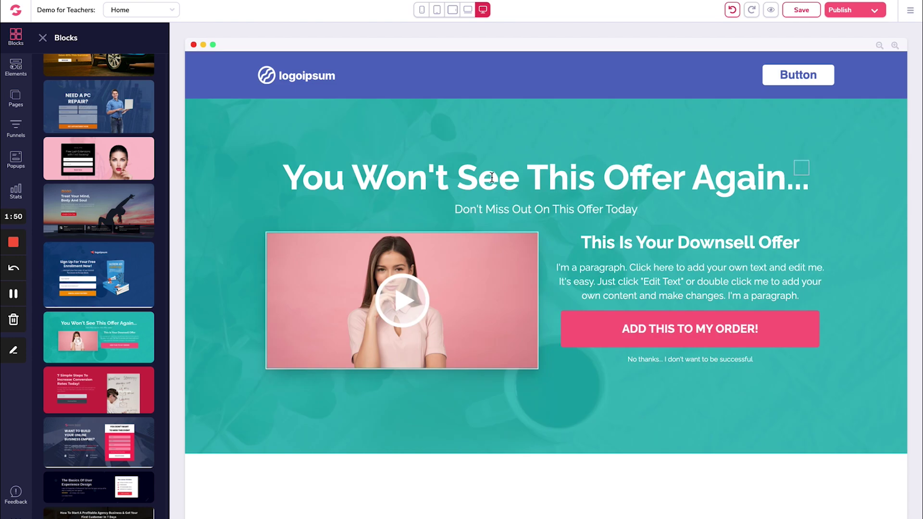
pyautogui.doubleClick(469, 170)
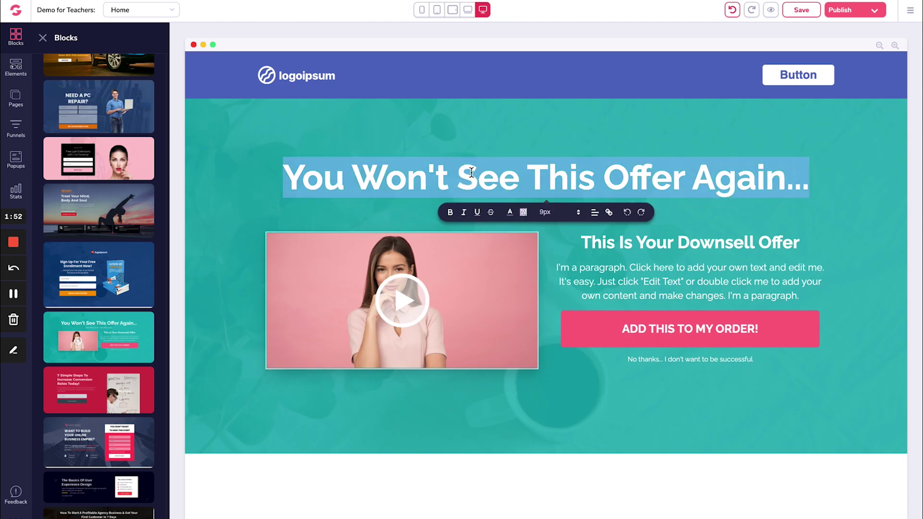
pyautogui.write('Hi')
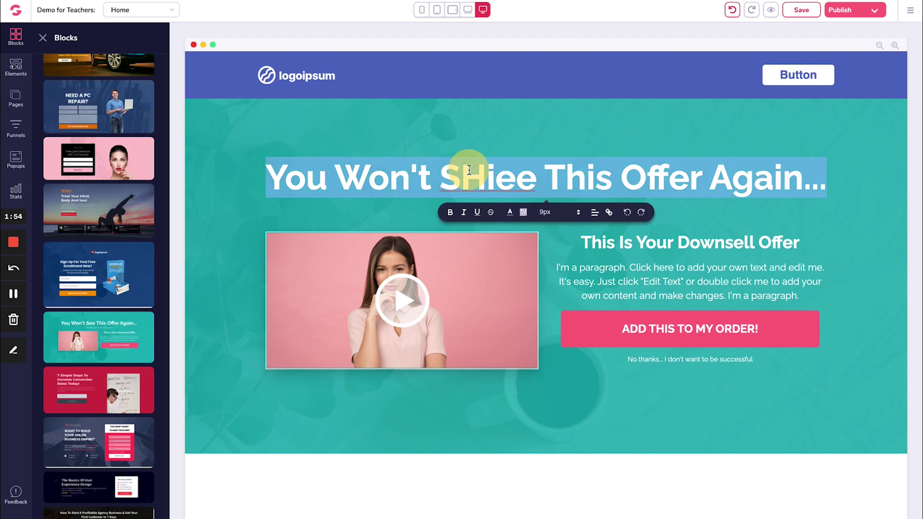
pyautogui.write(", I'm Tim!")
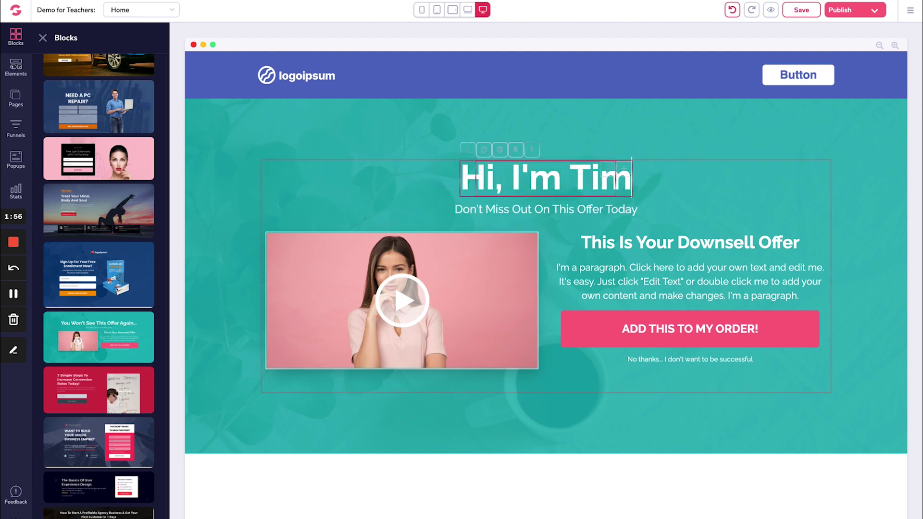
pyautogui.doubleClick(607, 245)
# Step: Bring up the video image's settings on the Configure tab
pyautogui.click(379, 330)
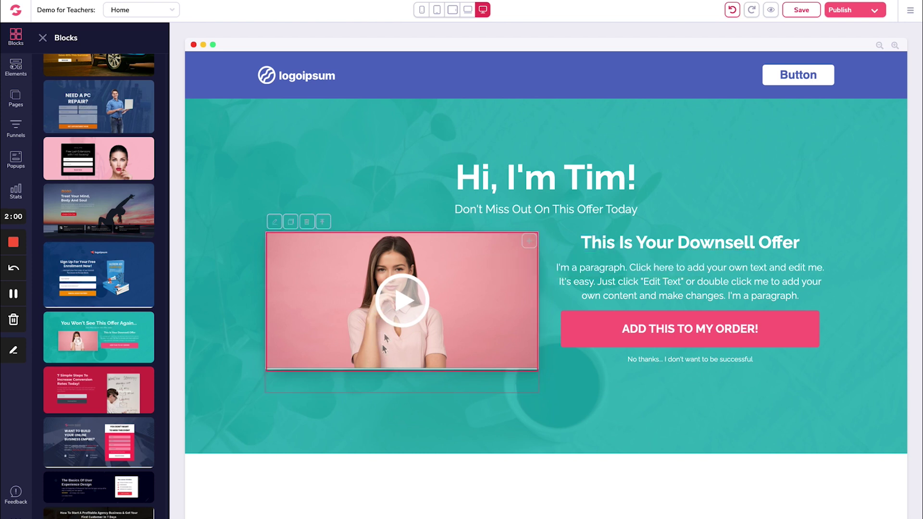
pyautogui.click(273, 223)
pyautogui.click(843, 68)
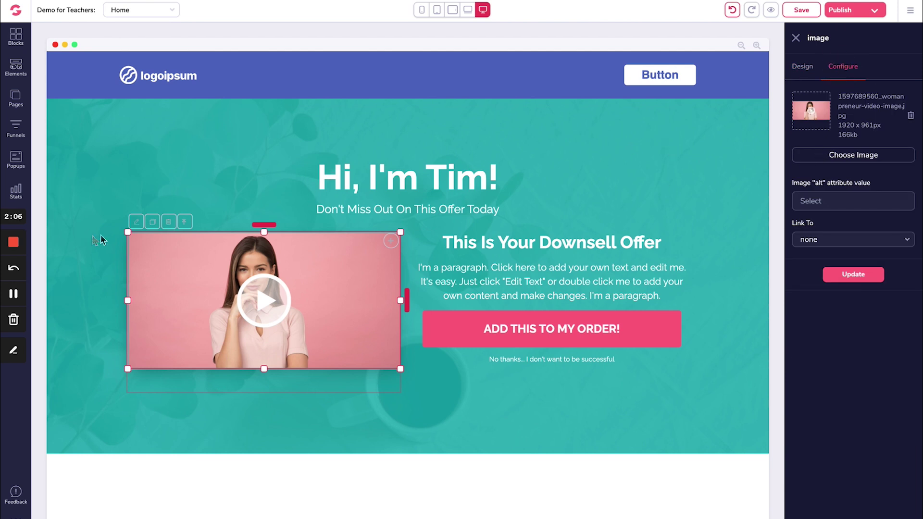
pyautogui.click(17, 43)
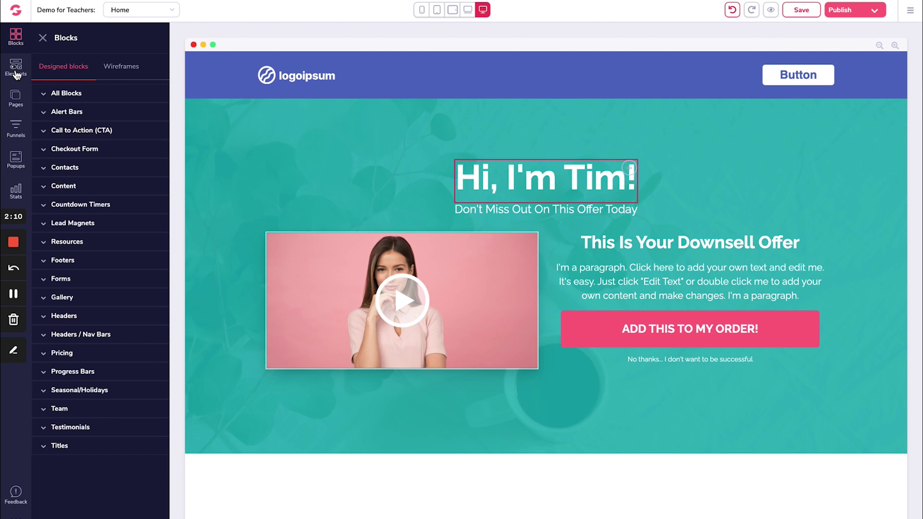
# Step: From Call to Action, drag the 'Don't Wait For The Stocks To Get Over' block below the hero
pyautogui.click(79, 131)
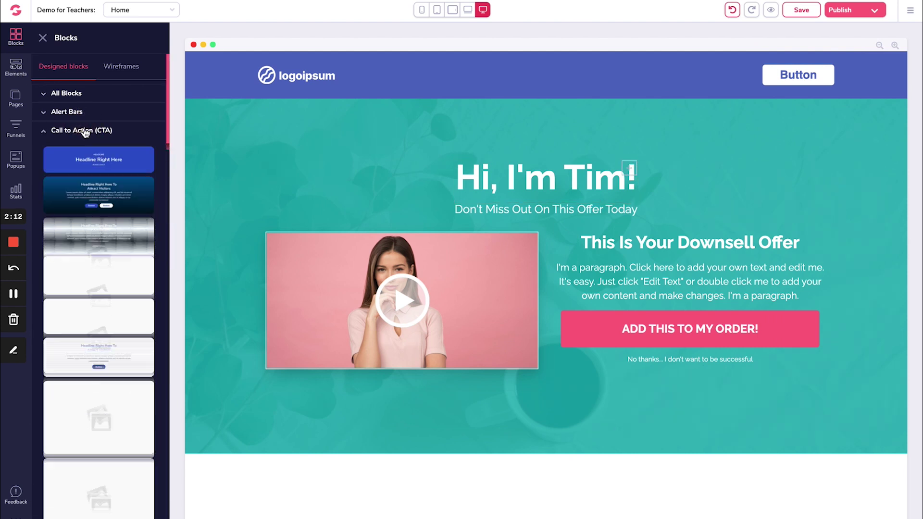
pyautogui.scroll(-4, 91, 295)
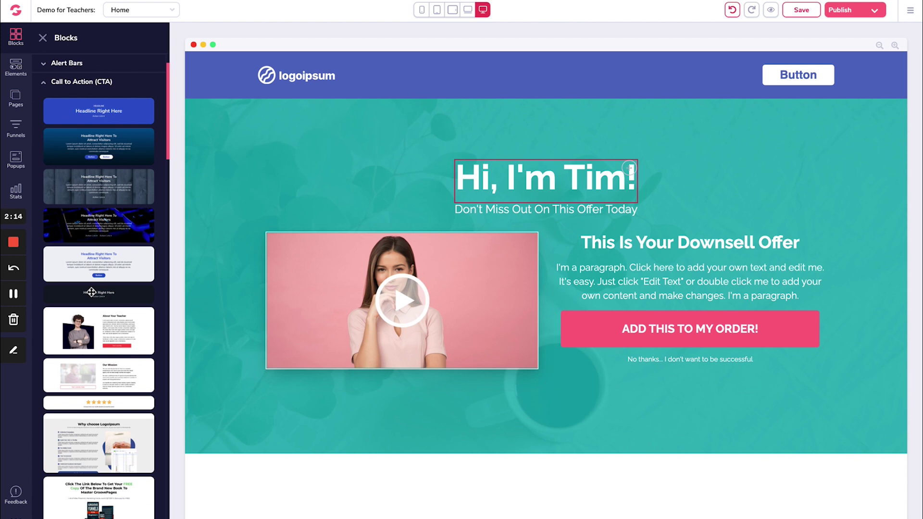
pyautogui.scroll(1, 92, 292)
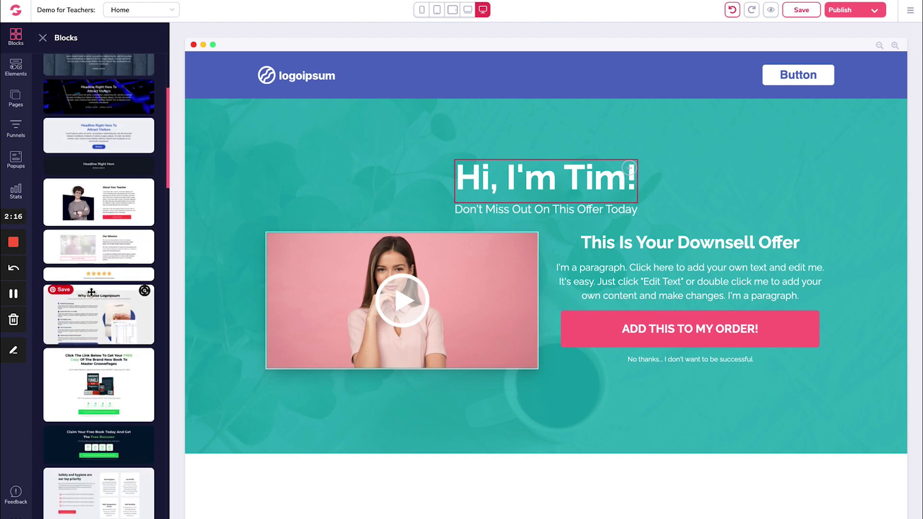
pyautogui.scroll(-8, 91, 292)
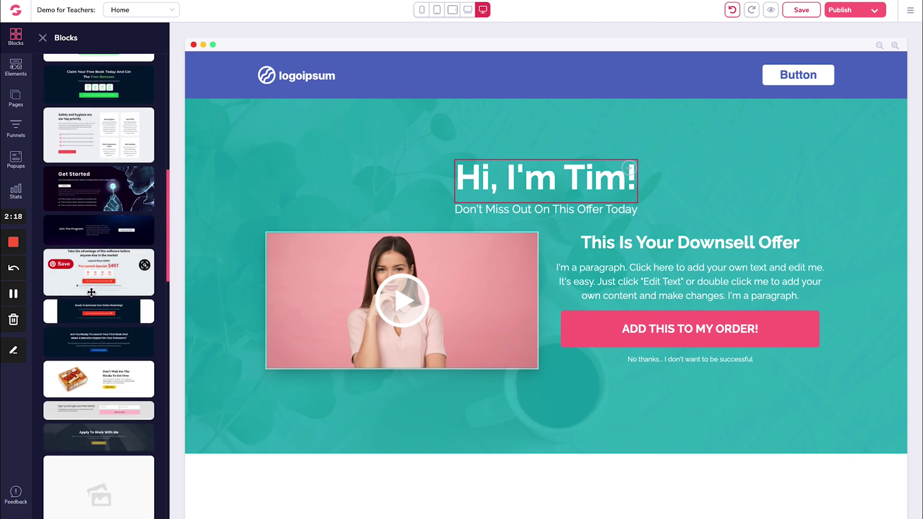
pyautogui.scroll(-2, 91, 292)
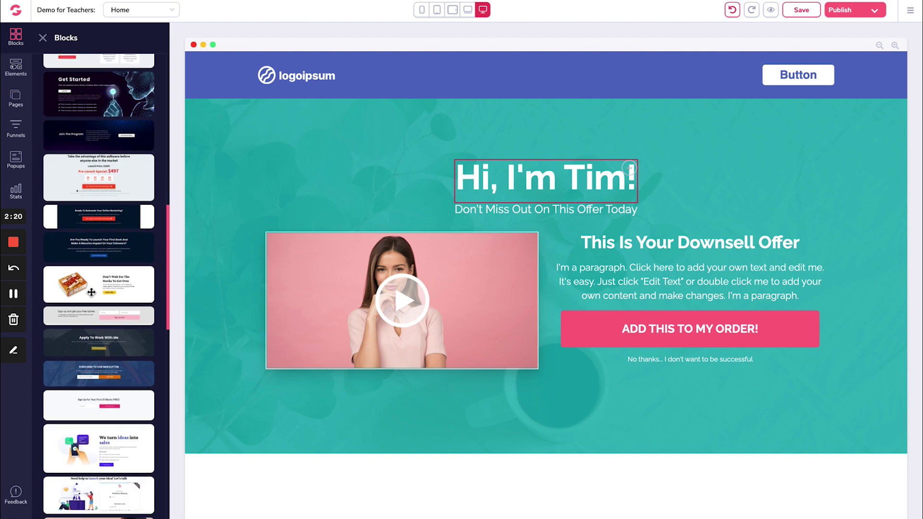
pyautogui.scroll(-2, 91, 292)
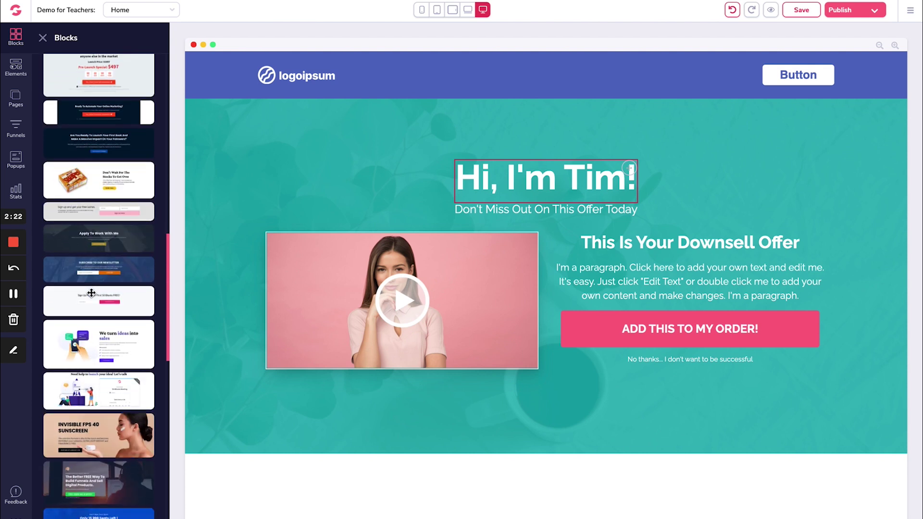
pyautogui.scroll(1, 101, 228)
pyautogui.moveTo(101, 228); pyautogui.dragTo(303, 513)
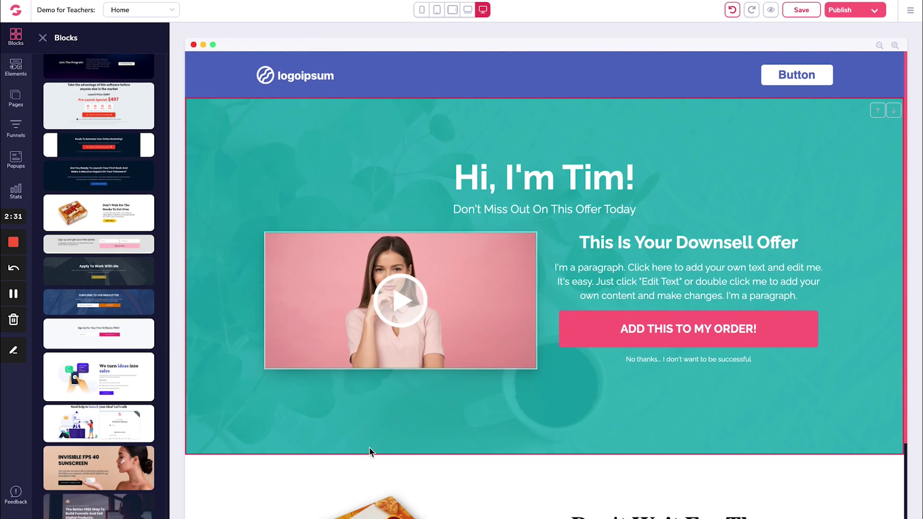
pyautogui.scroll(-3, 370, 453)
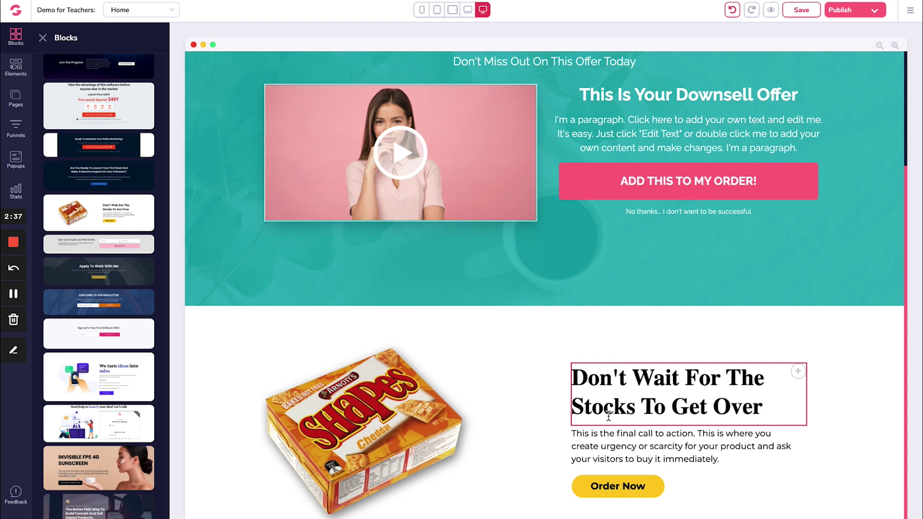
pyautogui.scroll(1, 649, 290)
# Step: Delete the pink 'ADD THIS TO MY ORDER!' button from the teal offer section, confirming the removal
pyautogui.click(611, 257)
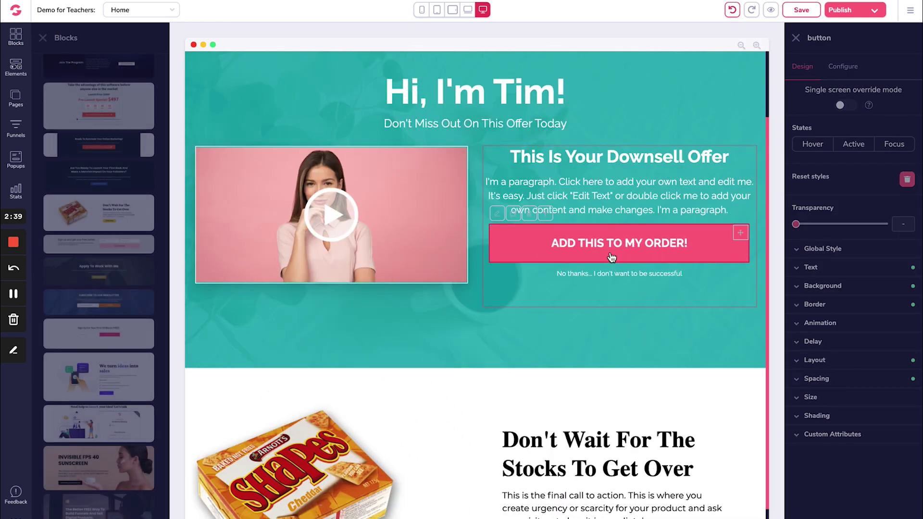
pyautogui.click(461, 215)
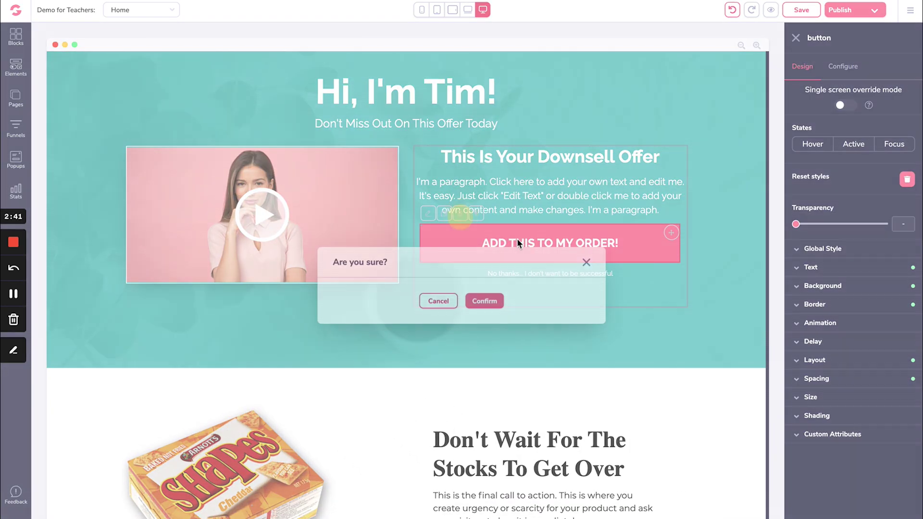
pyautogui.click(483, 301)
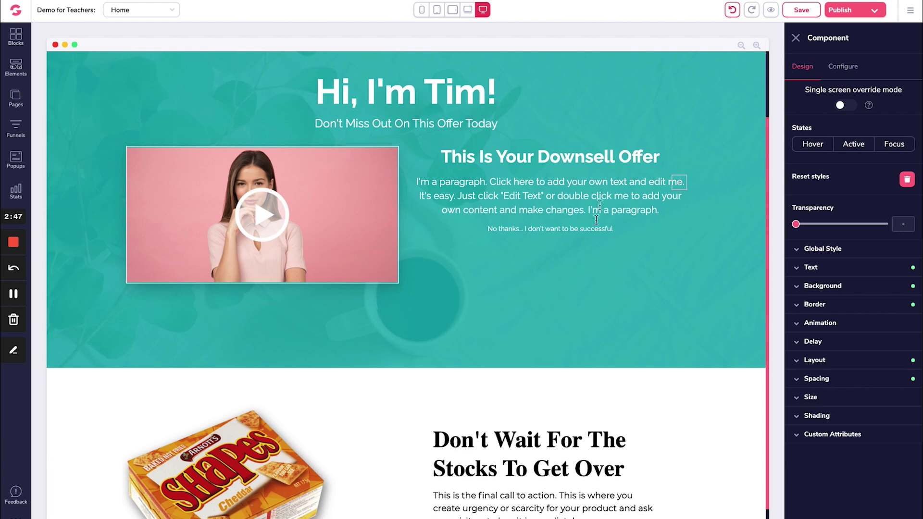
pyautogui.scroll(-1, 543, 246)
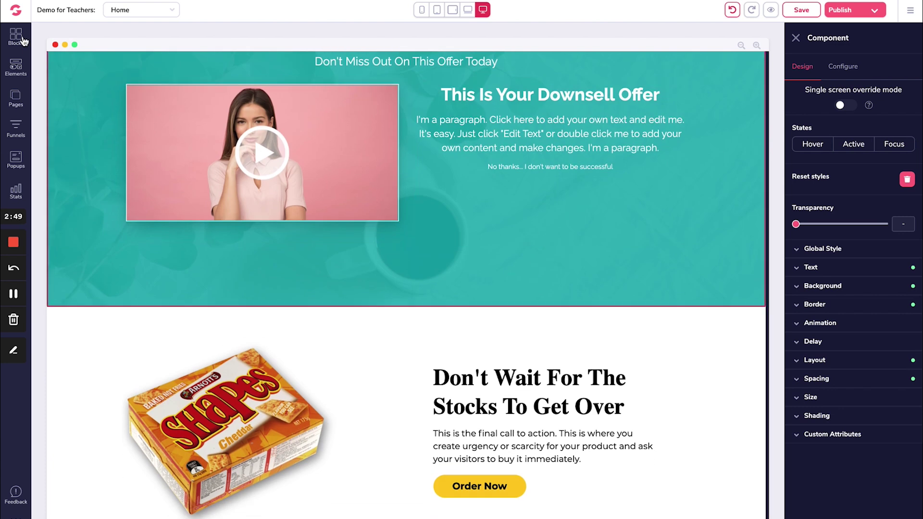
pyautogui.click(22, 40)
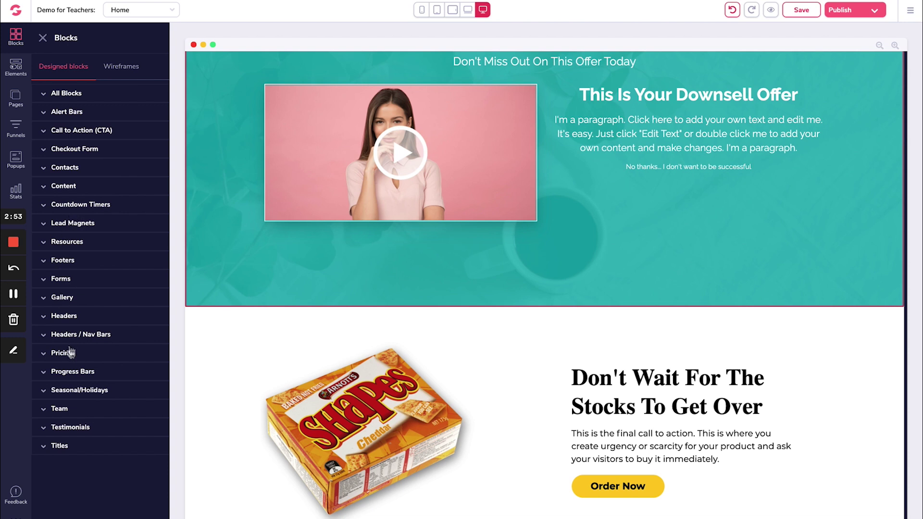
# Step: From Lead Magnets, drag the 'Just Pay $7 and You'll Receive' block under the Order Now section
pyautogui.click(80, 223)
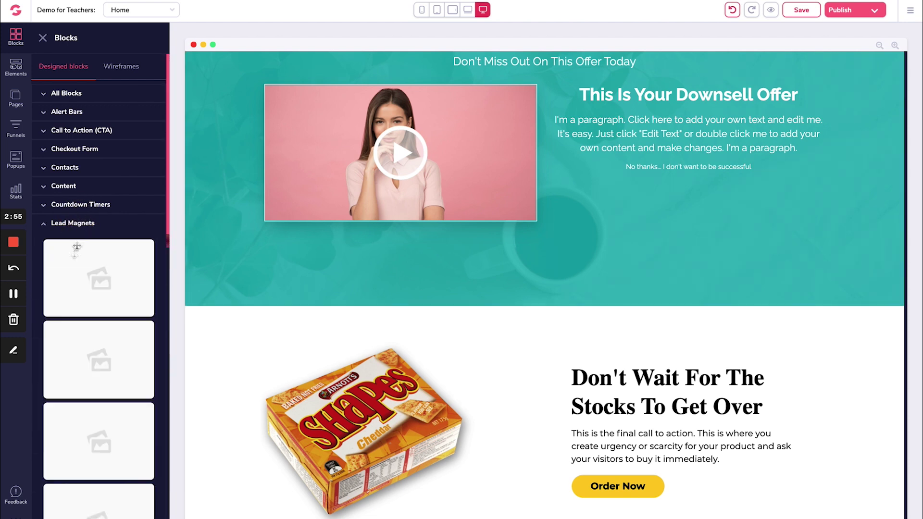
pyautogui.scroll(-6, 92, 327)
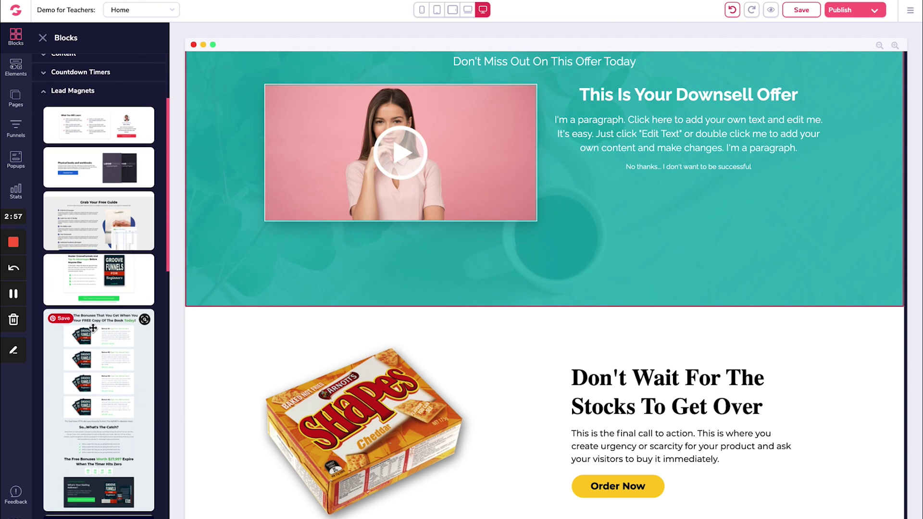
pyautogui.scroll(-8, 93, 327)
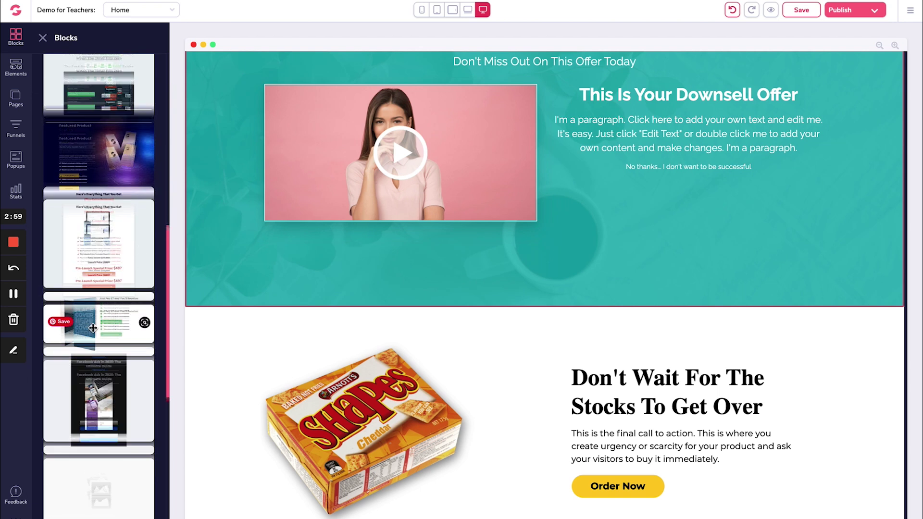
pyautogui.scroll(-1, 93, 328)
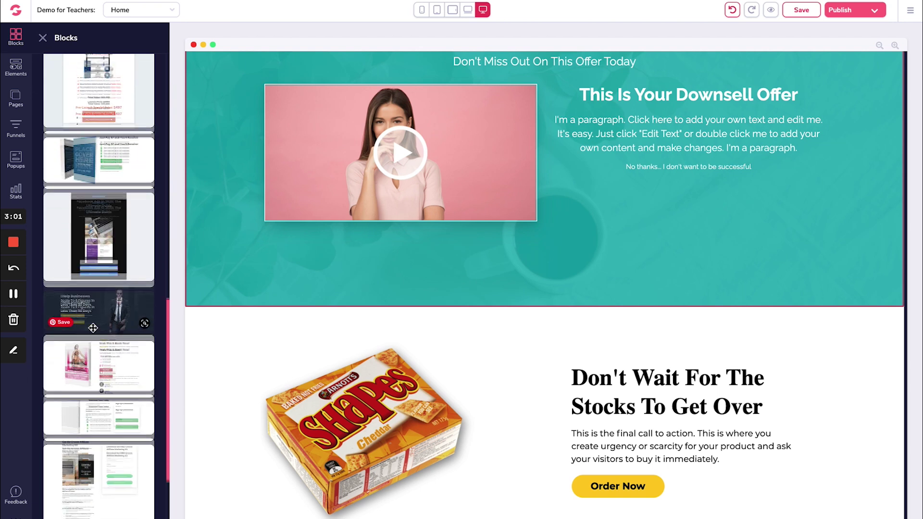
pyautogui.scroll(1, 92, 241)
pyautogui.moveTo(92, 202); pyautogui.dragTo(289, 452)
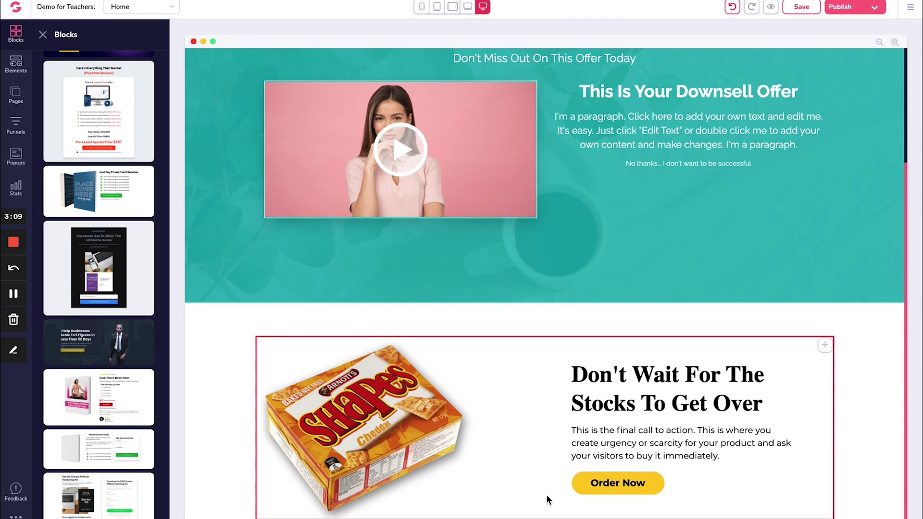
pyautogui.scroll(3, 534, 493)
pyautogui.scroll(-3, 532, 491)
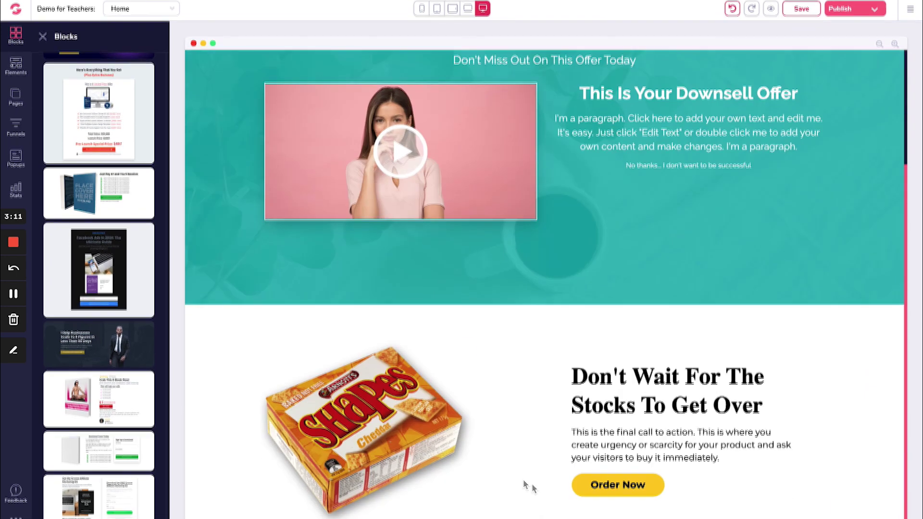
pyautogui.moveTo(96, 208); pyautogui.dragTo(365, 481)
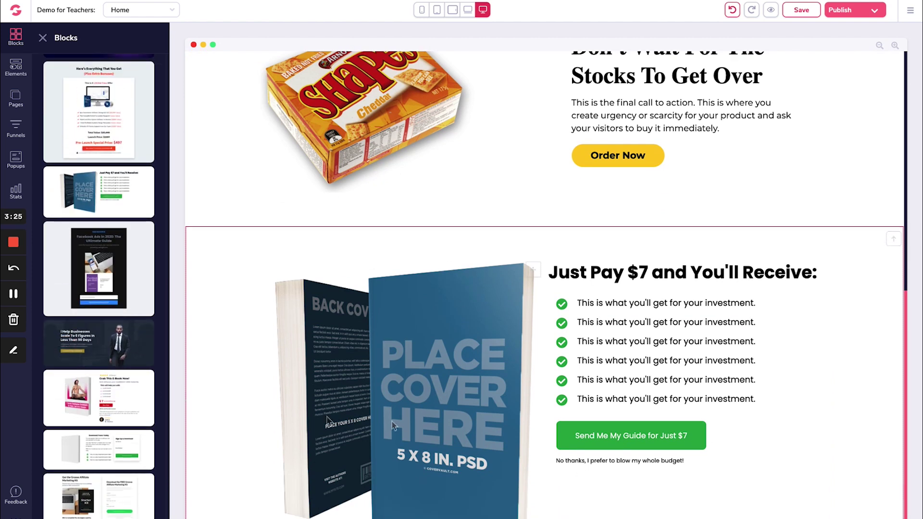
pyautogui.scroll(-1, 392, 425)
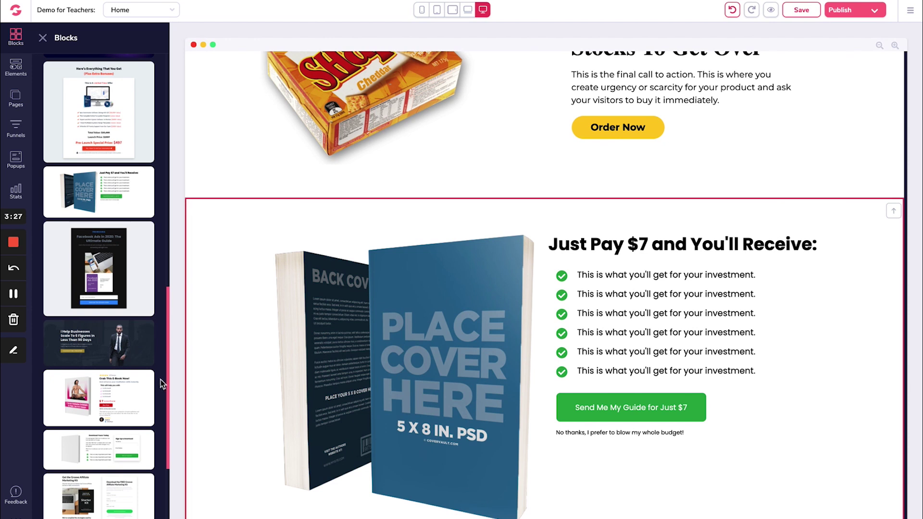
# Step: From Content blocks, place the three-column 'Why Choose Us?' block beneath the $7 book offer
pyautogui.scroll(10, 130, 305)
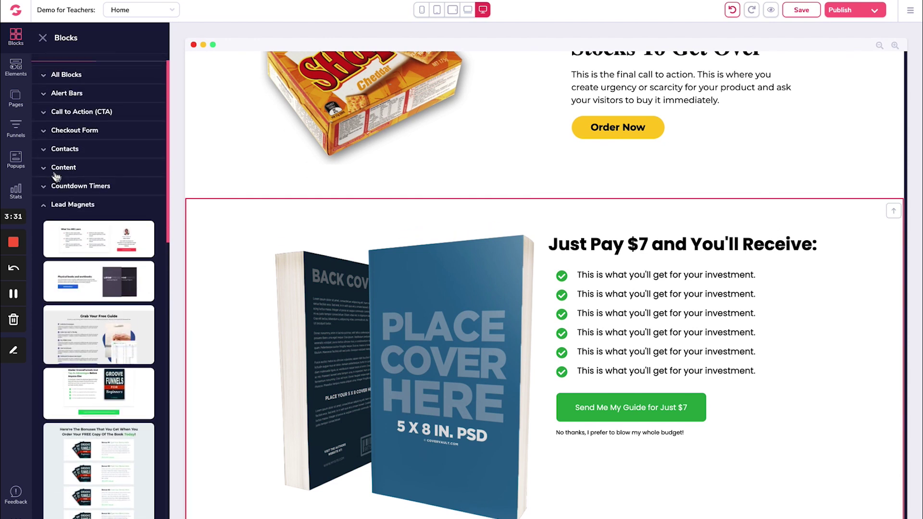
pyautogui.click(57, 168)
pyautogui.scroll(-1, 72, 313)
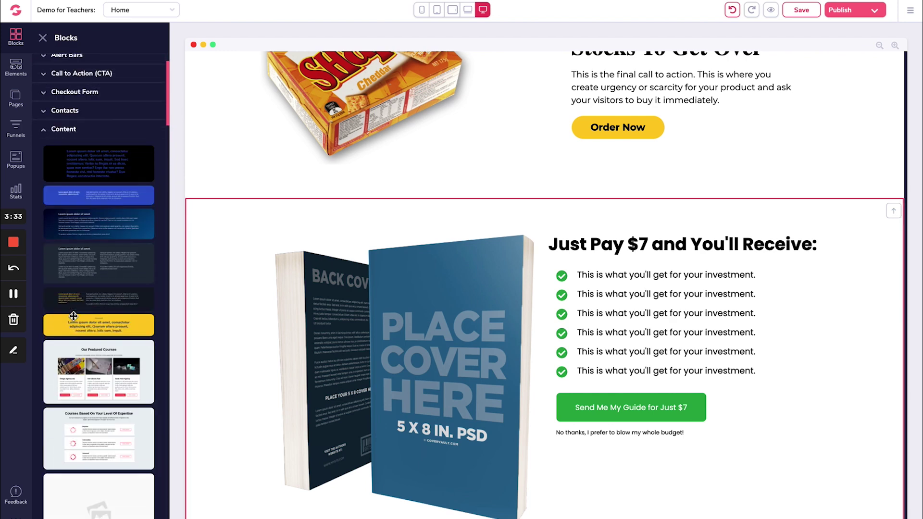
pyautogui.scroll(-4, 73, 316)
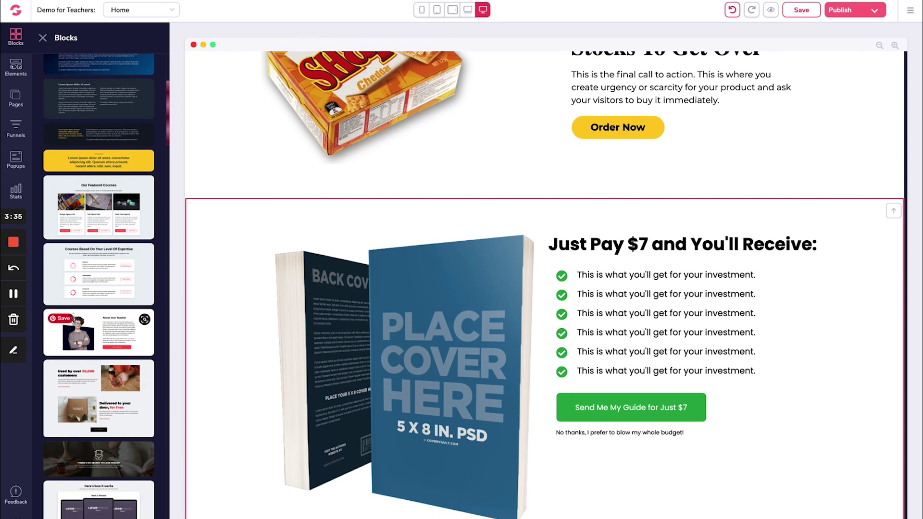
pyautogui.scroll(-10, 74, 318)
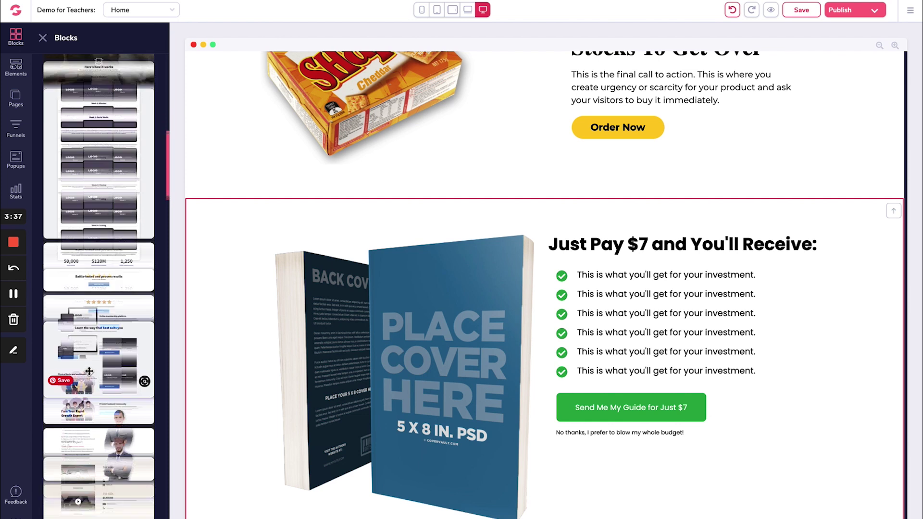
pyautogui.scroll(-10, 89, 372)
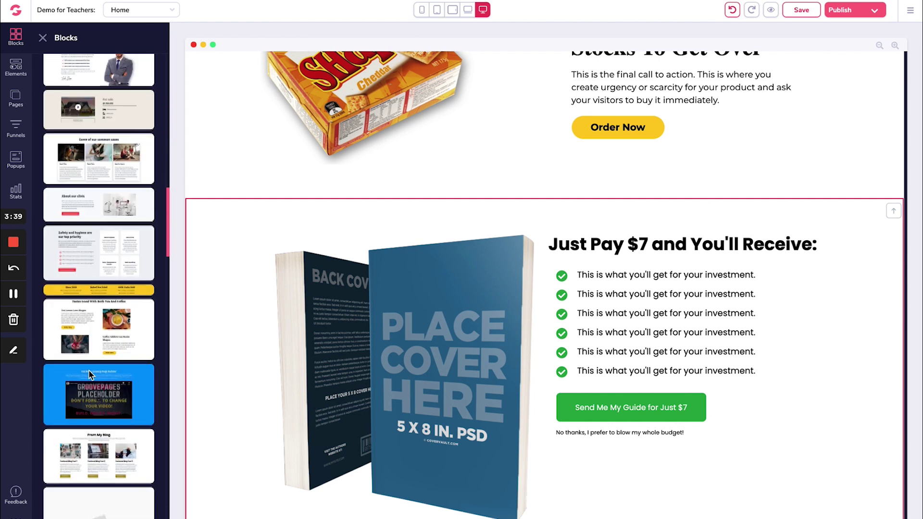
pyautogui.scroll(-5, 88, 370)
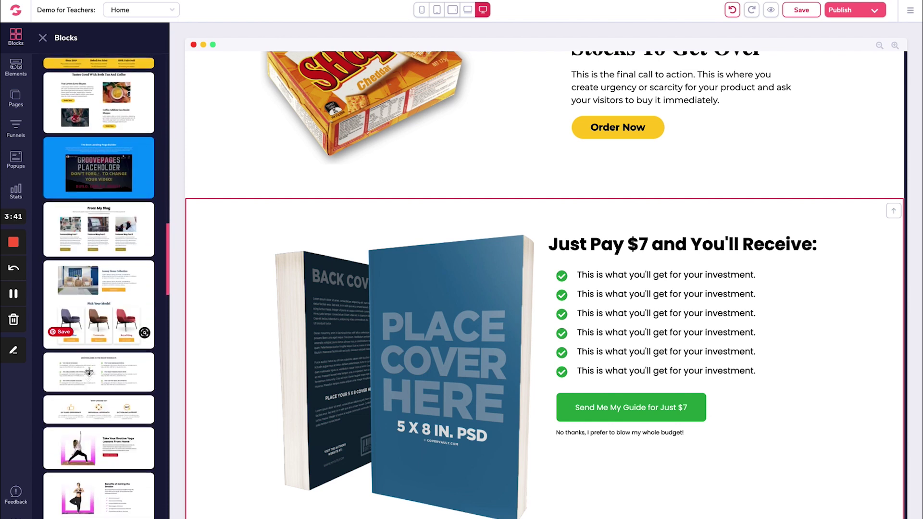
pyautogui.moveTo(88, 411); pyautogui.dragTo(291, 513)
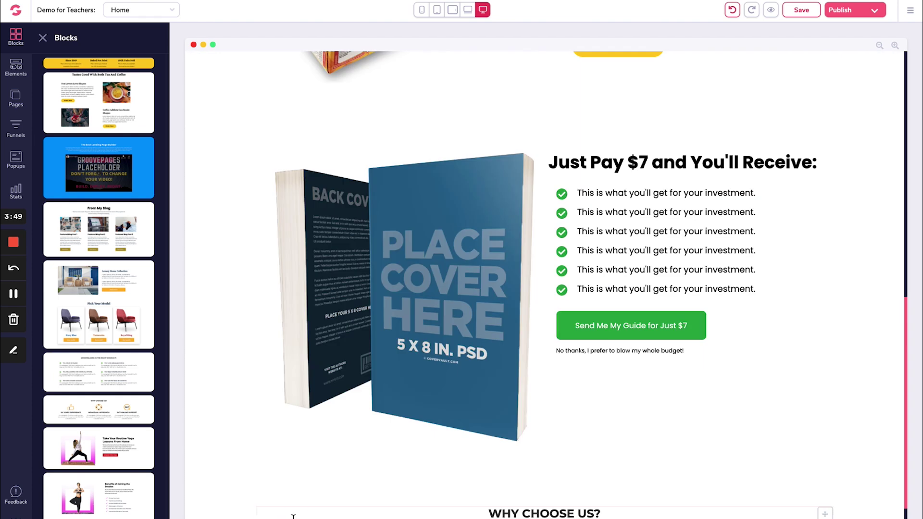
pyautogui.scroll(-3, 293, 510)
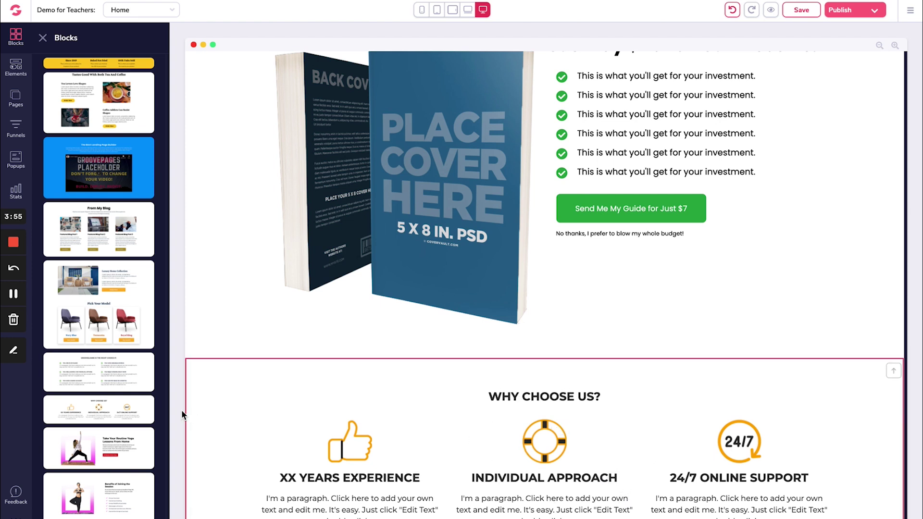
# Step: From the Testimonials blocks, place the three-card 'Let's hear out some of the success stories' block under Why Choose Us
pyautogui.moveTo(76, 224)
pyautogui.scroll(-10, 76, 224)
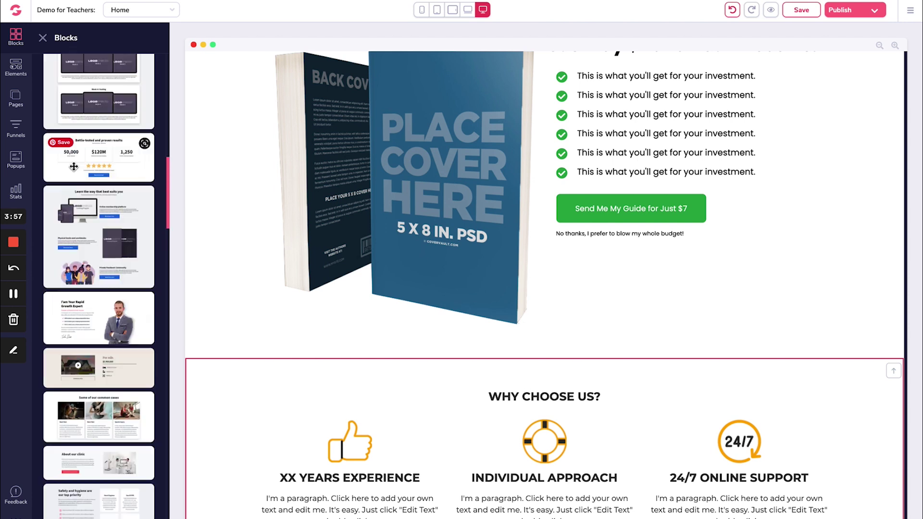
pyautogui.scroll(10, 66, 161)
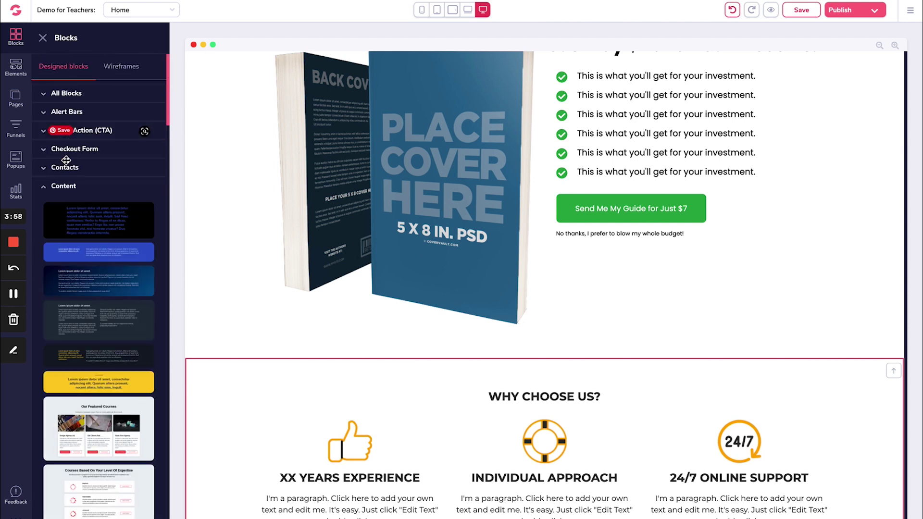
pyautogui.click(44, 189)
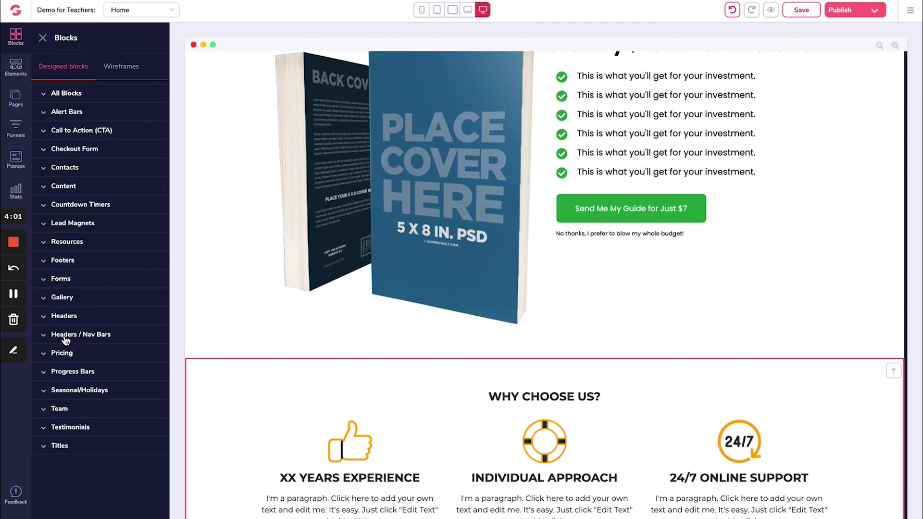
pyautogui.click(66, 428)
pyautogui.scroll(-12, 96, 442)
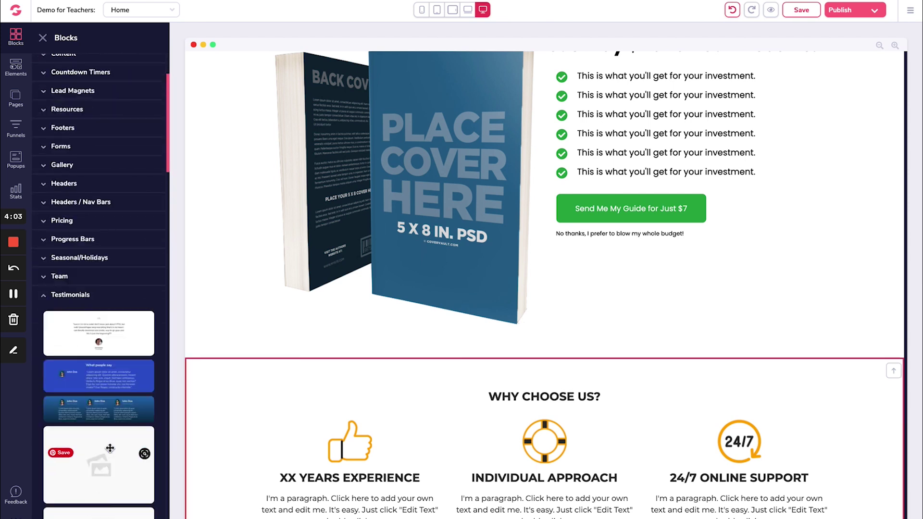
pyautogui.scroll(-6, 110, 447)
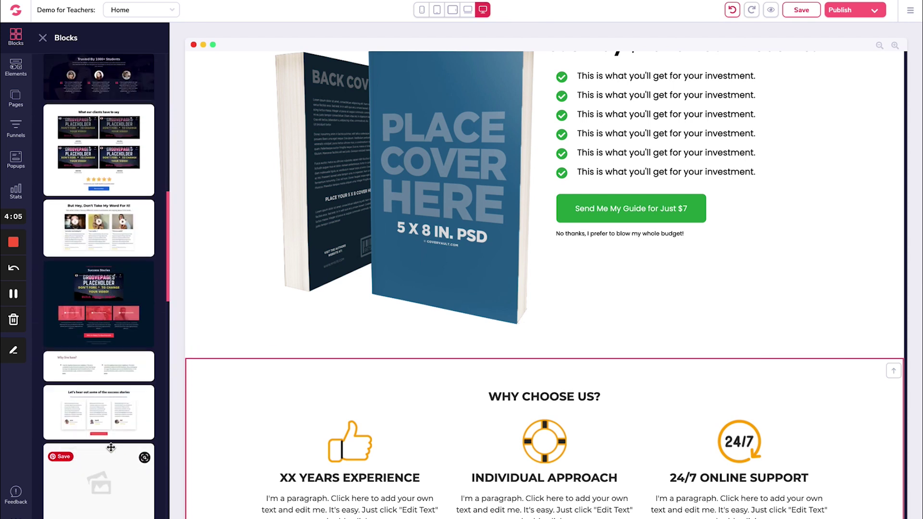
pyautogui.moveTo(92, 352); pyautogui.dragTo(282, 515)
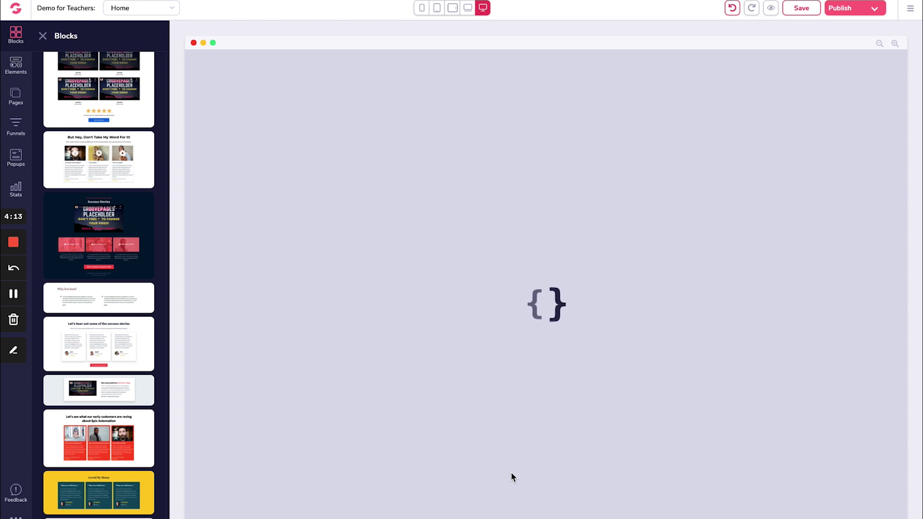
pyautogui.scroll(-4, 510, 476)
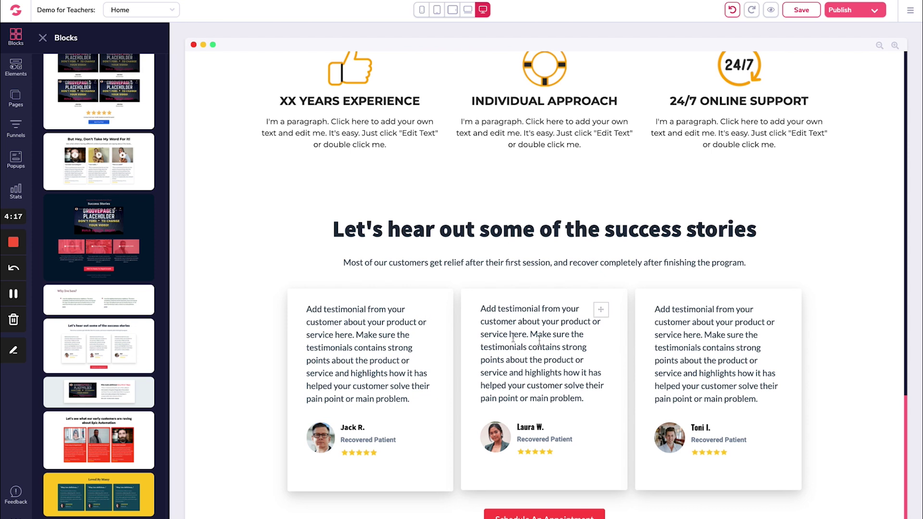
pyautogui.scroll(10, 73, 275)
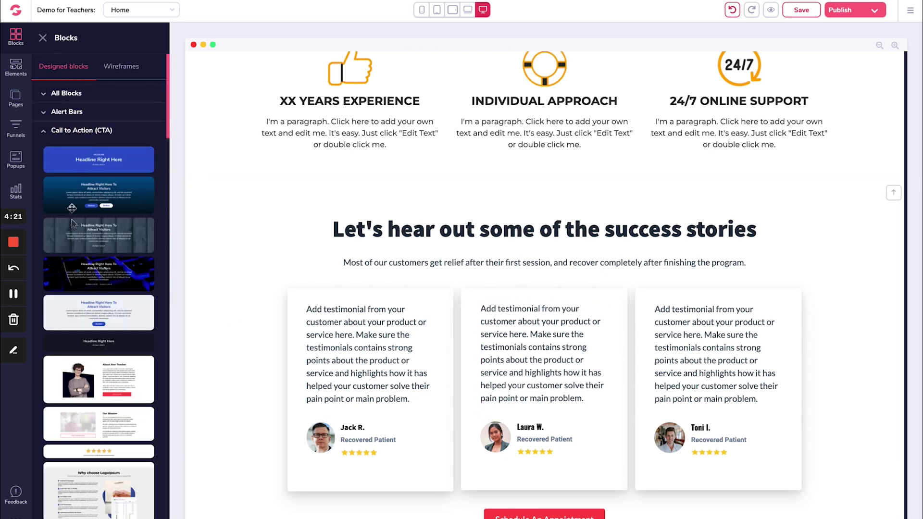
# Step: From the Content blocks, place the 'From My Blog' three-post block beneath the testimonials
pyautogui.scroll(-5, 72, 224)
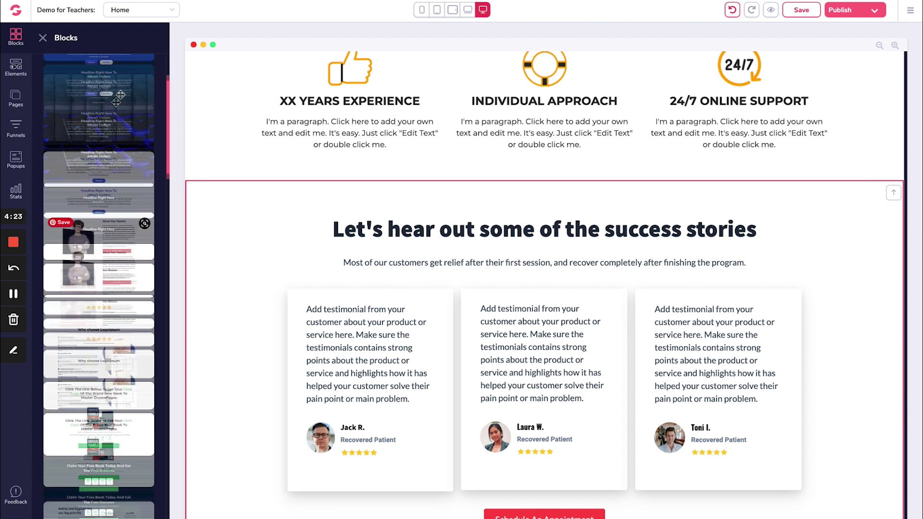
pyautogui.scroll(5, 118, 98)
pyautogui.click(77, 130)
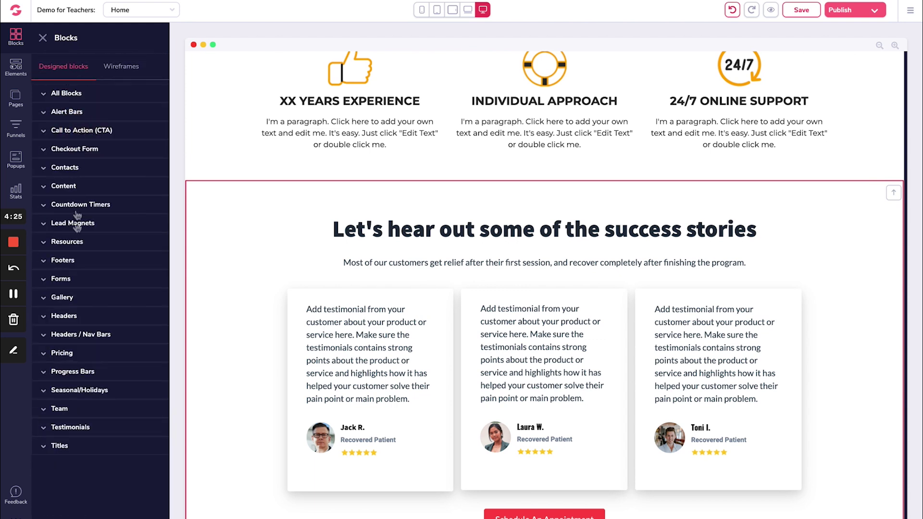
pyautogui.click(72, 188)
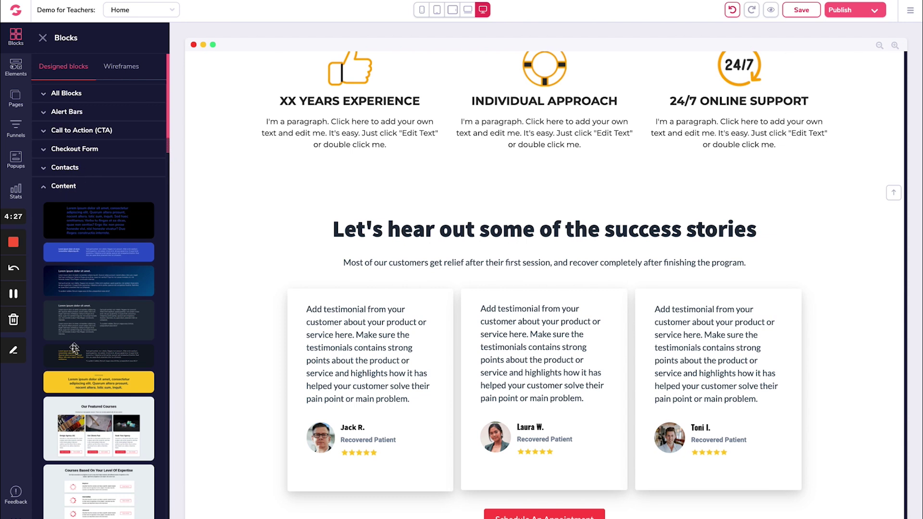
pyautogui.scroll(-15, 74, 349)
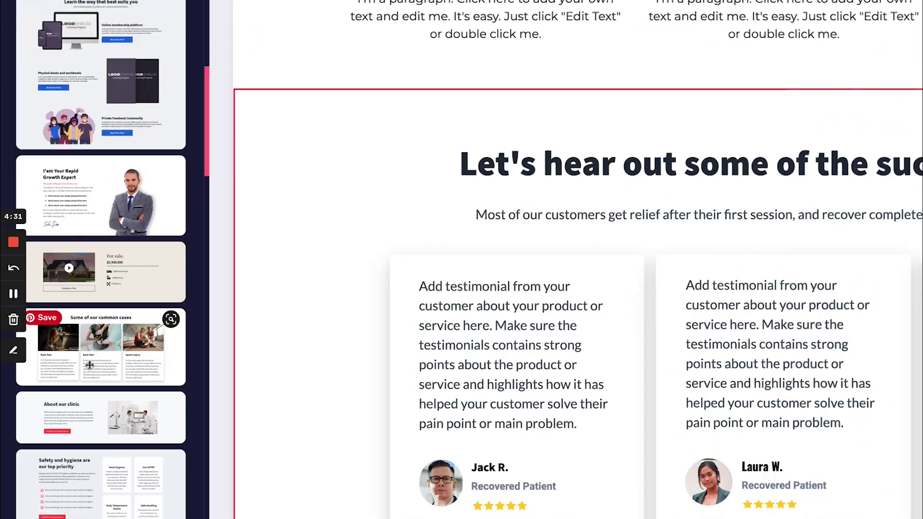
pyautogui.scroll(-10, 89, 365)
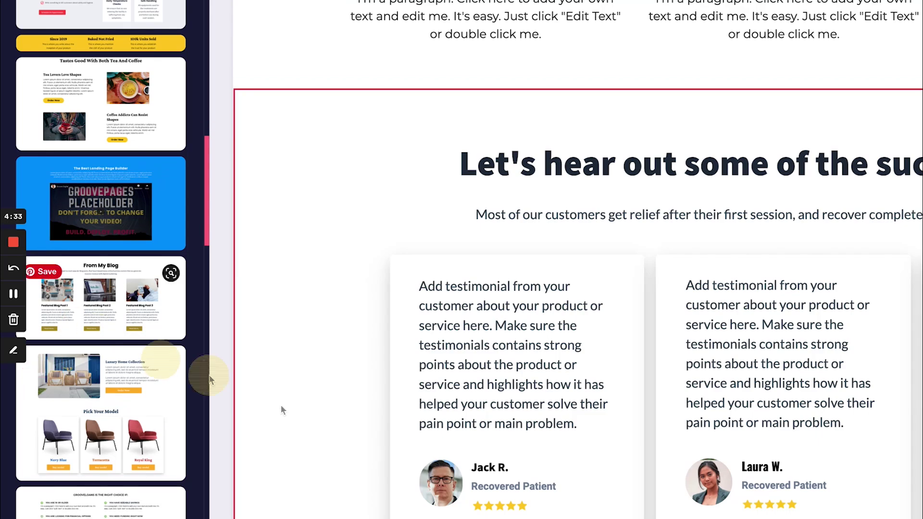
pyautogui.moveTo(283, 410); pyautogui.dragTo(314, 258)
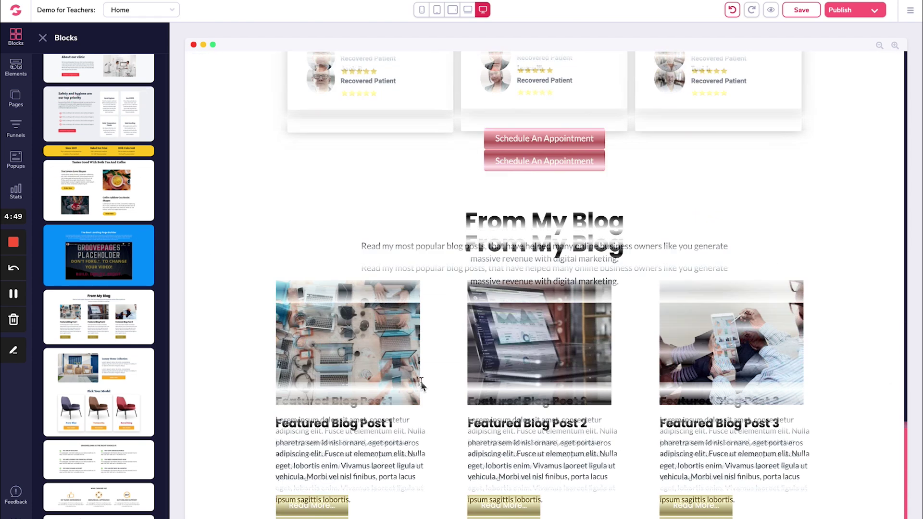
pyautogui.scroll(8, 92, 166)
pyautogui.scroll(6, 93, 166)
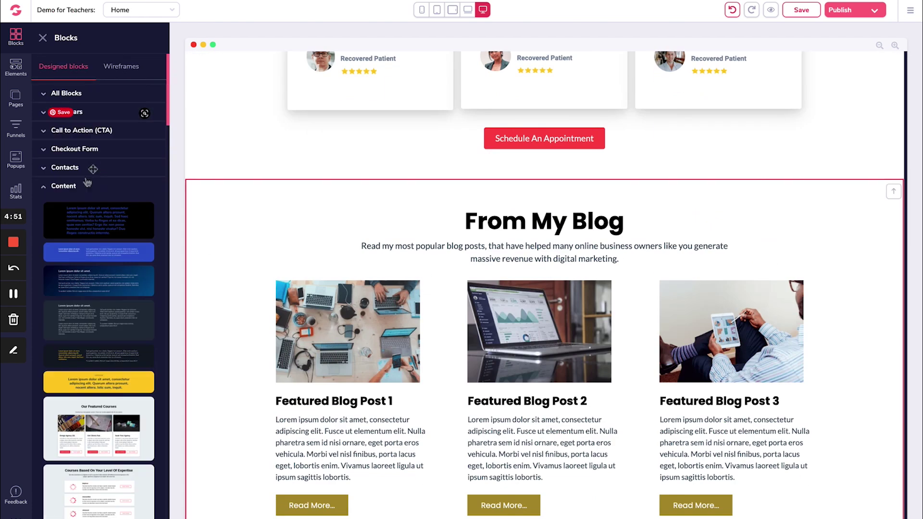
# Step: From the Footers blocks, place a footer design below the From My Blog section
pyautogui.click(75, 187)
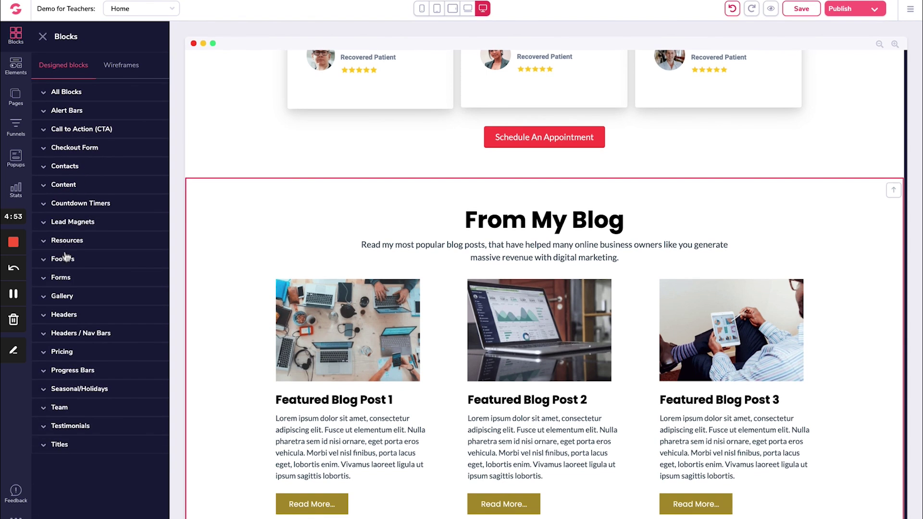
pyautogui.click(63, 260)
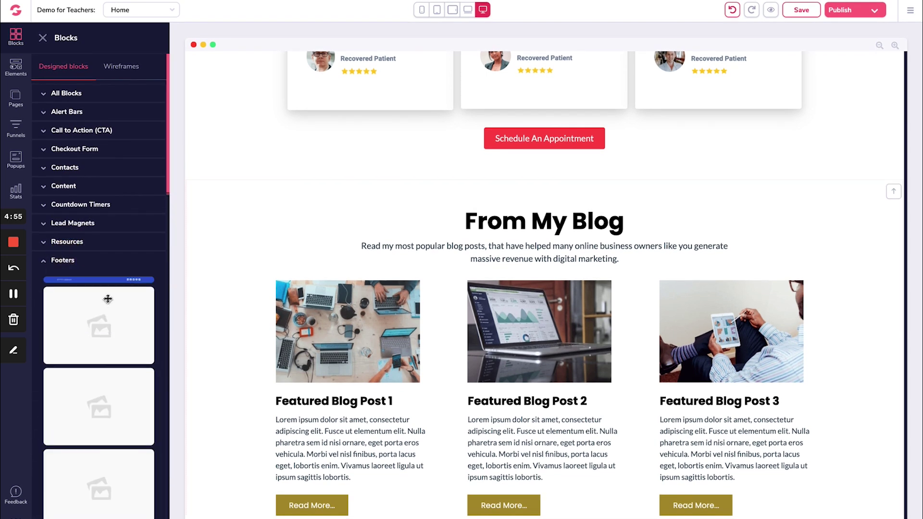
pyautogui.scroll(-1, 126, 337)
pyautogui.scroll(-10, 127, 362)
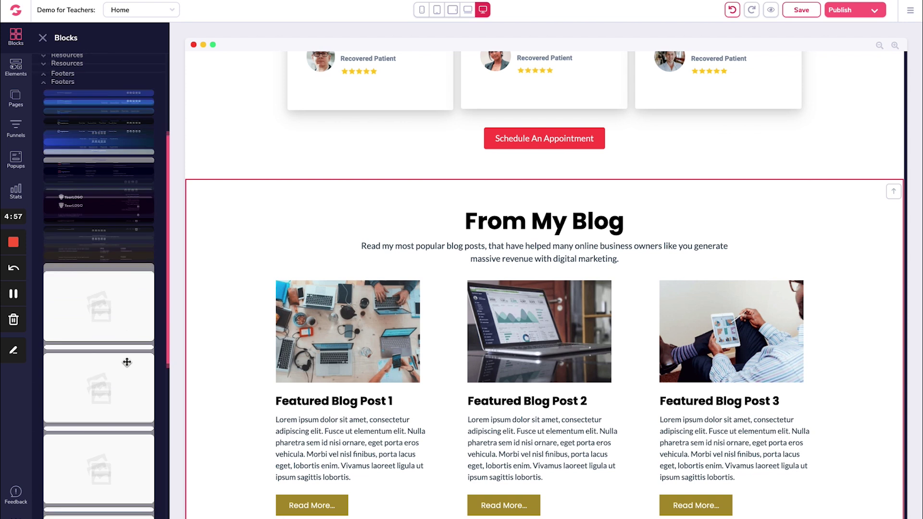
pyautogui.scroll(3, 127, 362)
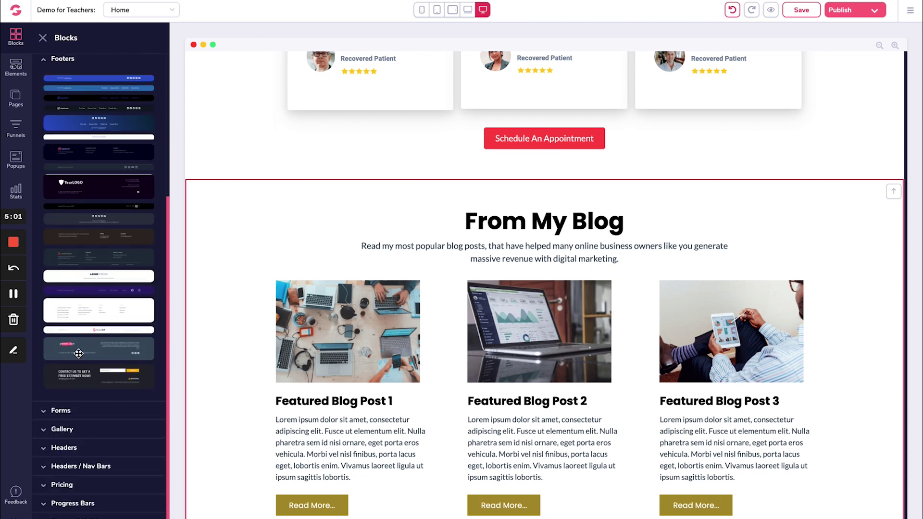
pyautogui.moveTo(78, 353); pyautogui.dragTo(302, 253)
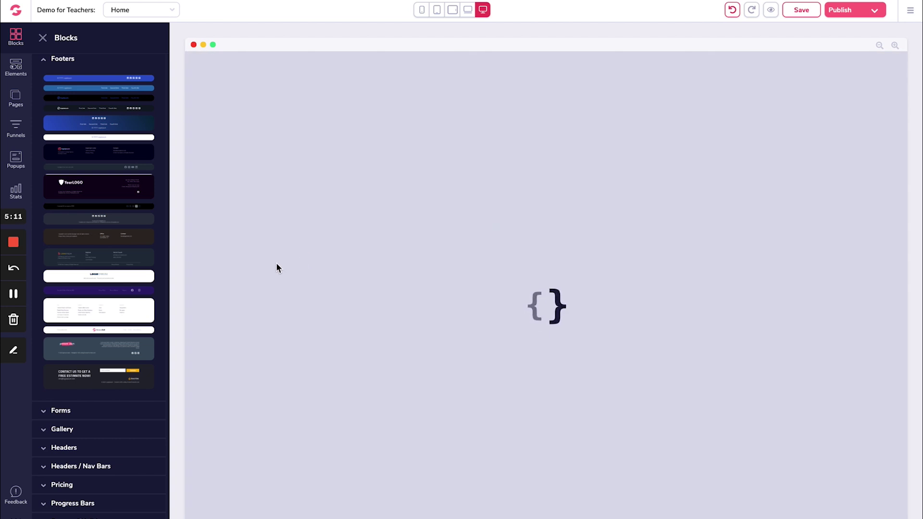
pyautogui.scroll(3, 544, 276)
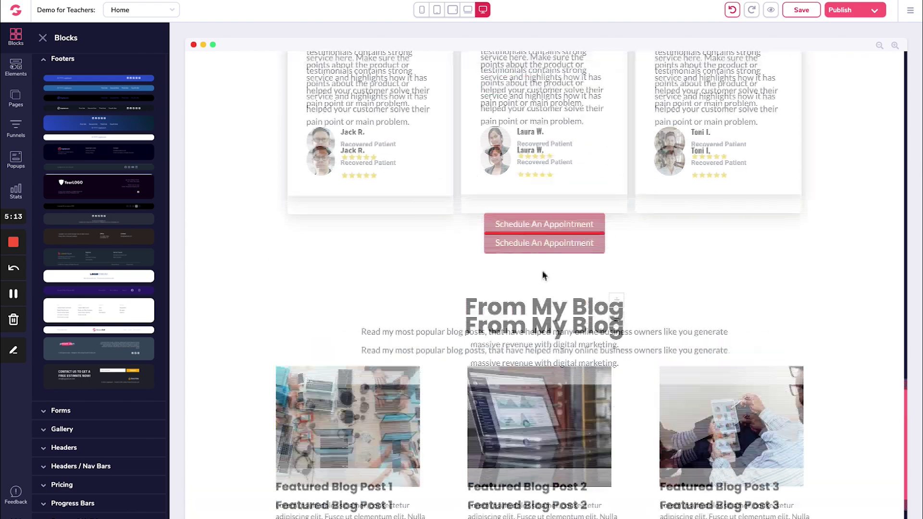
pyautogui.scroll(10, 544, 275)
pyautogui.scroll(-8, 544, 268)
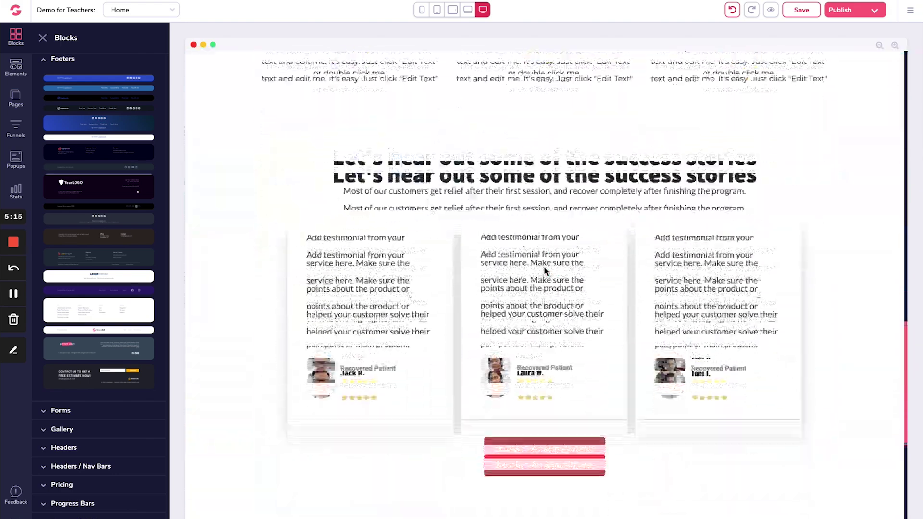
pyautogui.scroll(-5, 544, 267)
pyautogui.scroll(15, 547, 270)
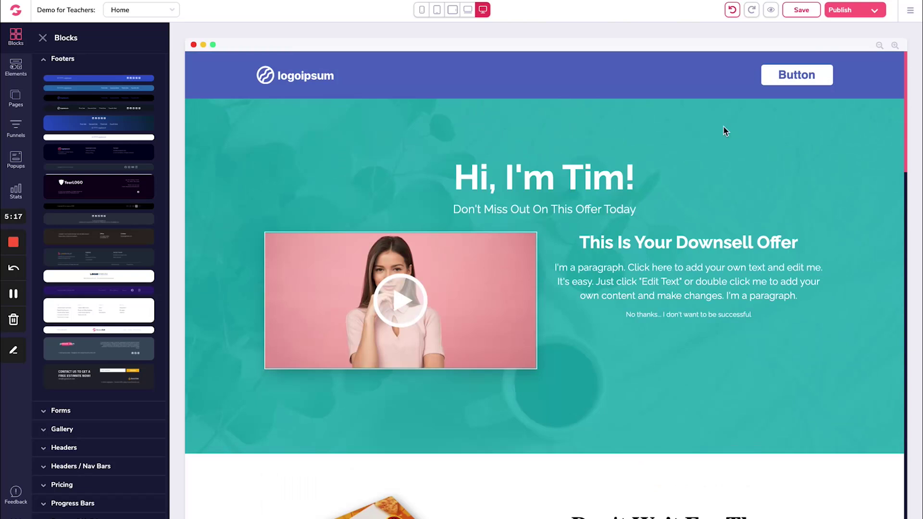
# Step: Open the full-screen preview and scroll through it to the $7 book offer and Why Choose Us
pyautogui.click(770, 10)
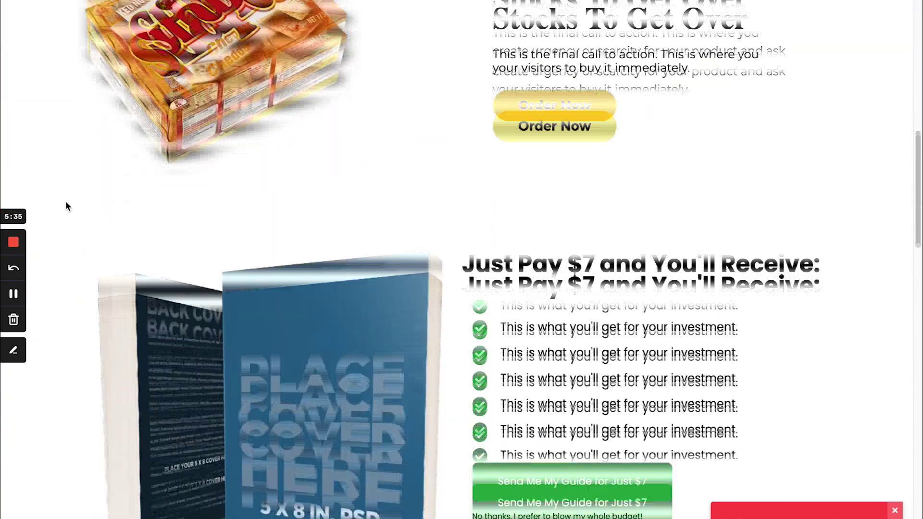
pyautogui.scroll(-10, 66, 206)
pyautogui.scroll(-5, 66, 206)
pyautogui.scroll(20, 66, 206)
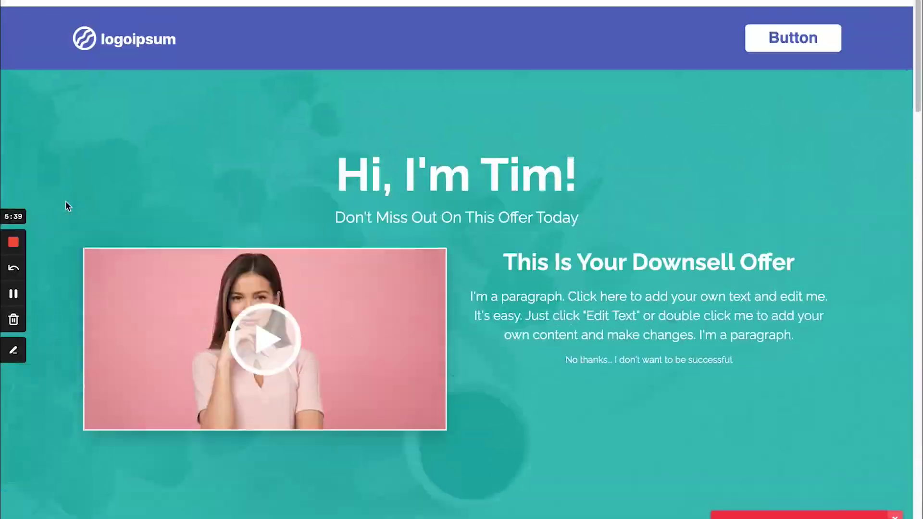
pyautogui.moveTo(32, 4)
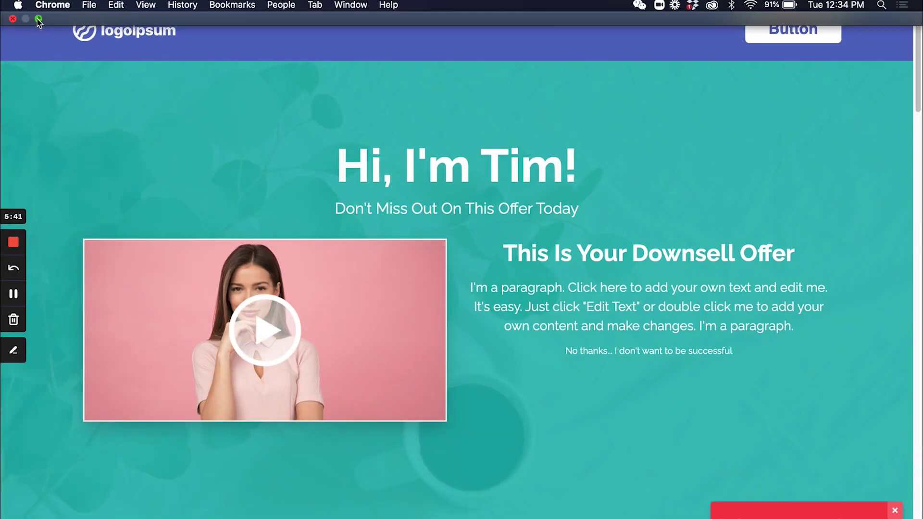
pyautogui.moveTo(38, 20)
pyautogui.scroll(-20, 142, 206)
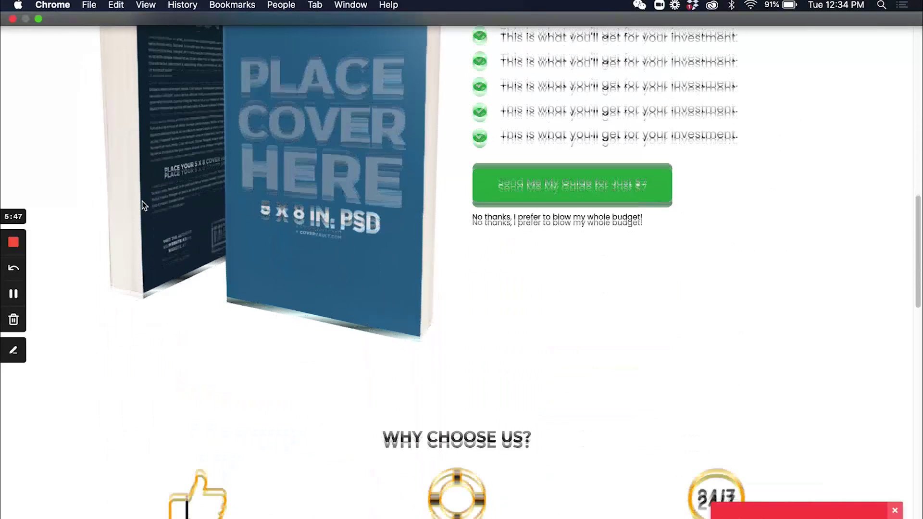
pyautogui.scroll(-20, 143, 205)
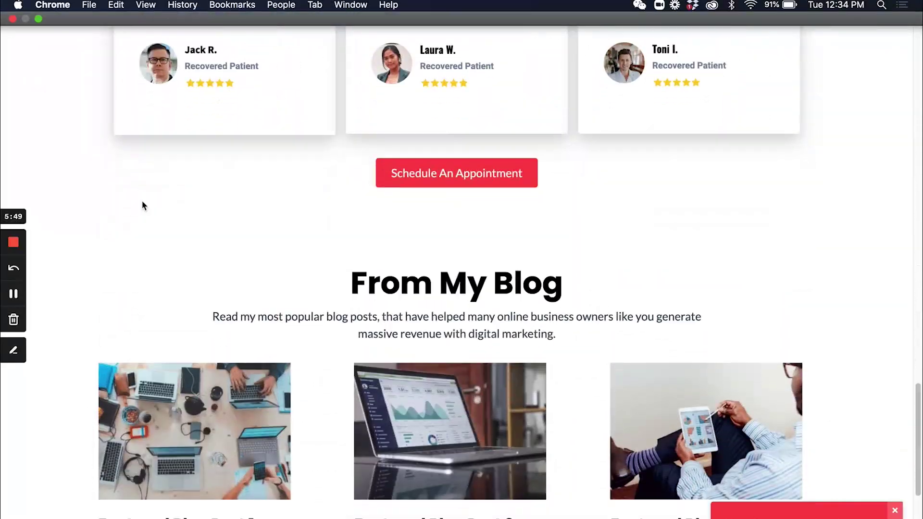